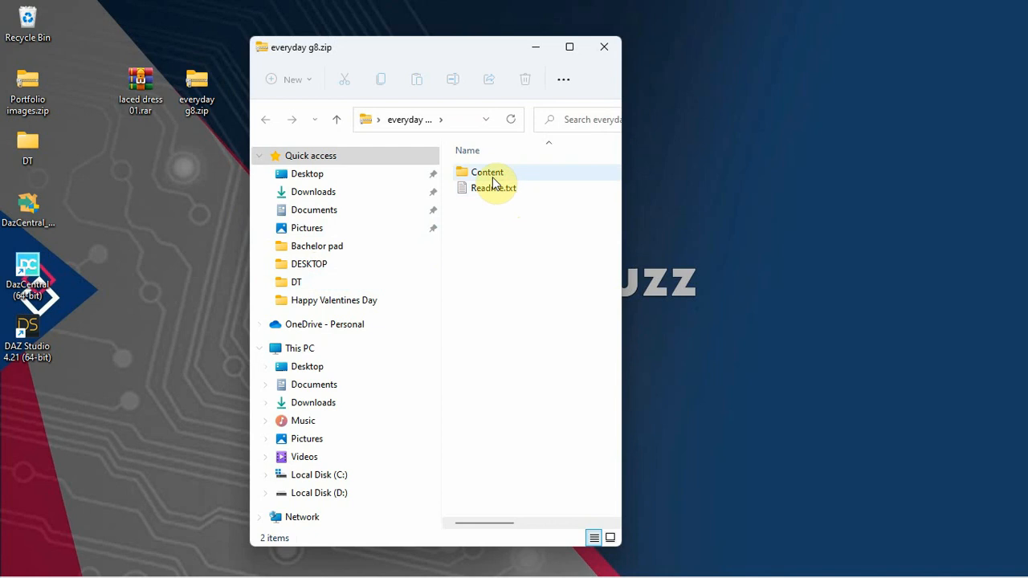
# Step: Inspect the everyday g8 archive through Content, People and Genesis 8 Female to its Clothing folder, and close the window
pyautogui.doubleClick(501, 171)
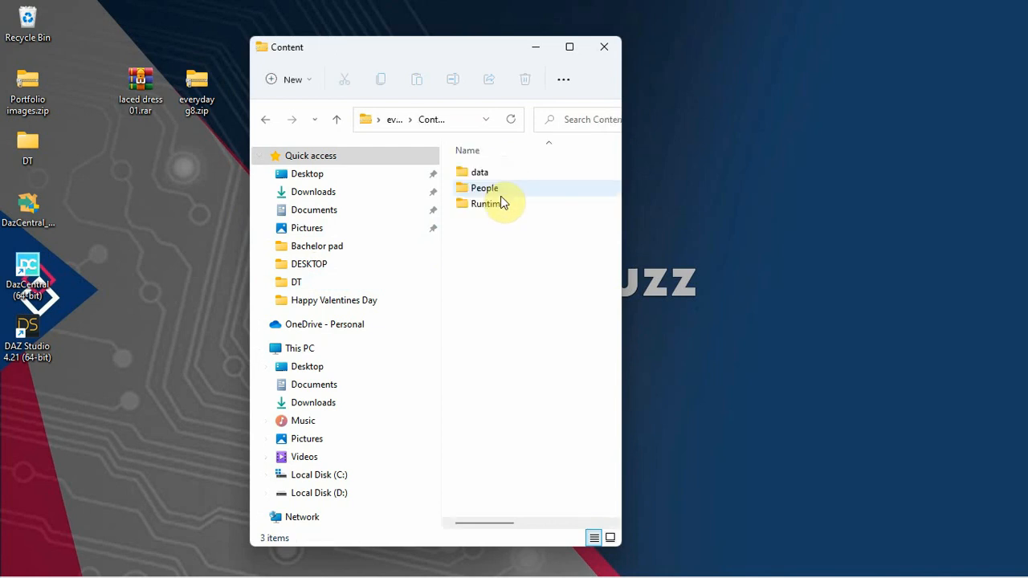
pyautogui.doubleClick(518, 191)
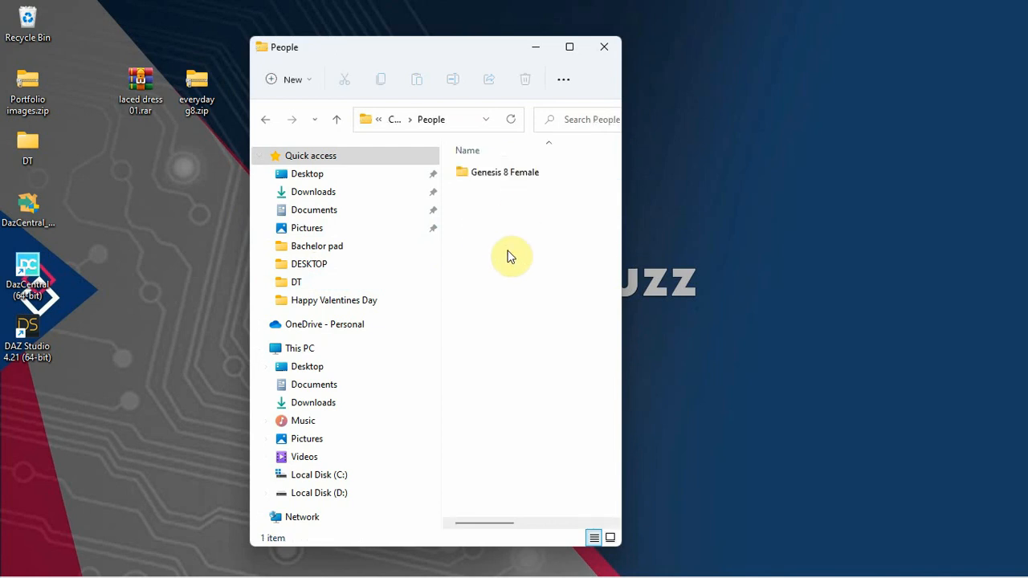
pyautogui.doubleClick(493, 172)
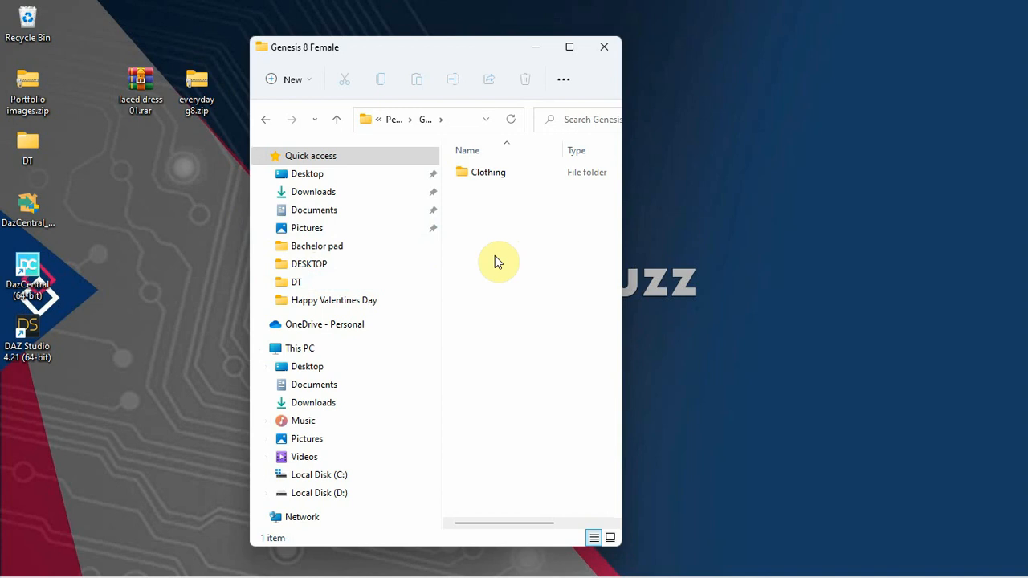
pyautogui.doubleClick(488, 175)
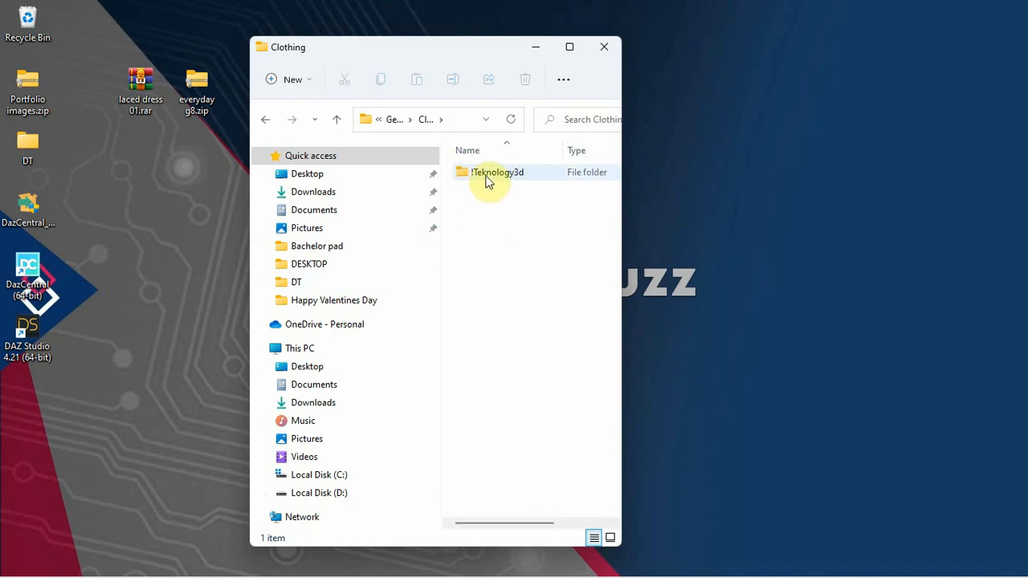
pyautogui.click(516, 175)
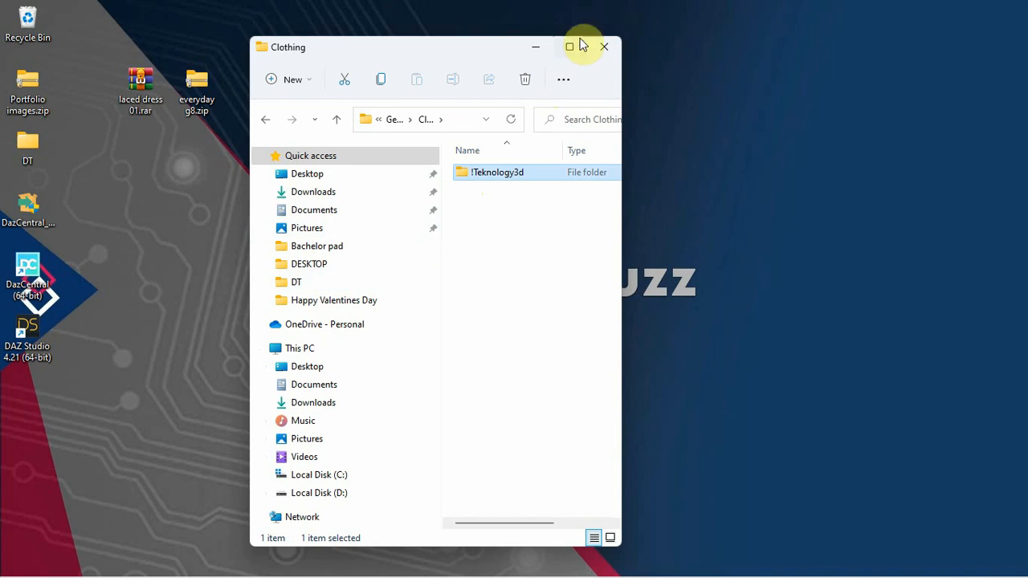
pyautogui.click(613, 45)
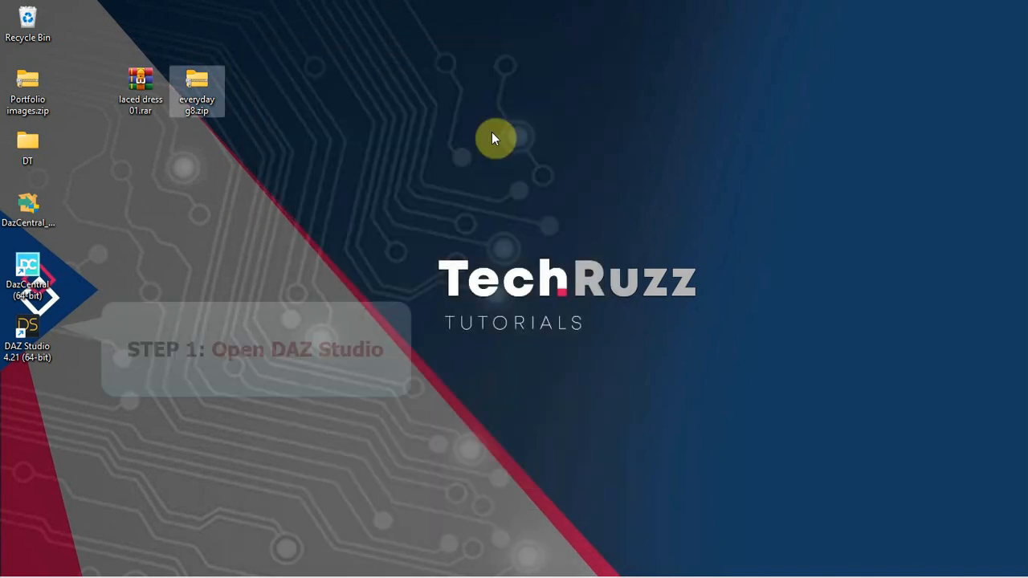
# Step: Launch DAZ Studio, choose to work offline and dismiss the Welcome dialog
pyautogui.doubleClick(29, 330)
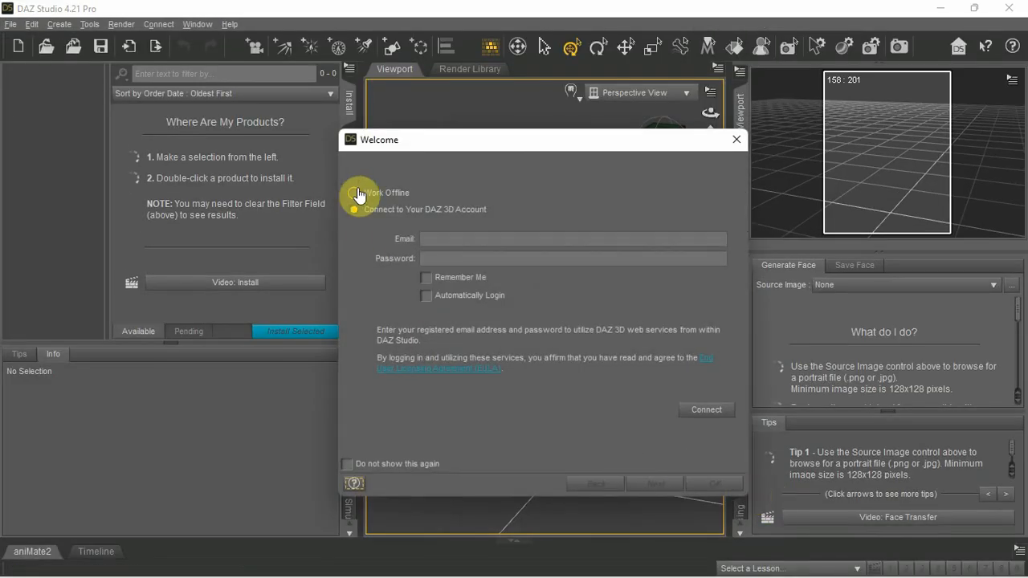
pyautogui.click(356, 194)
pyautogui.click(659, 483)
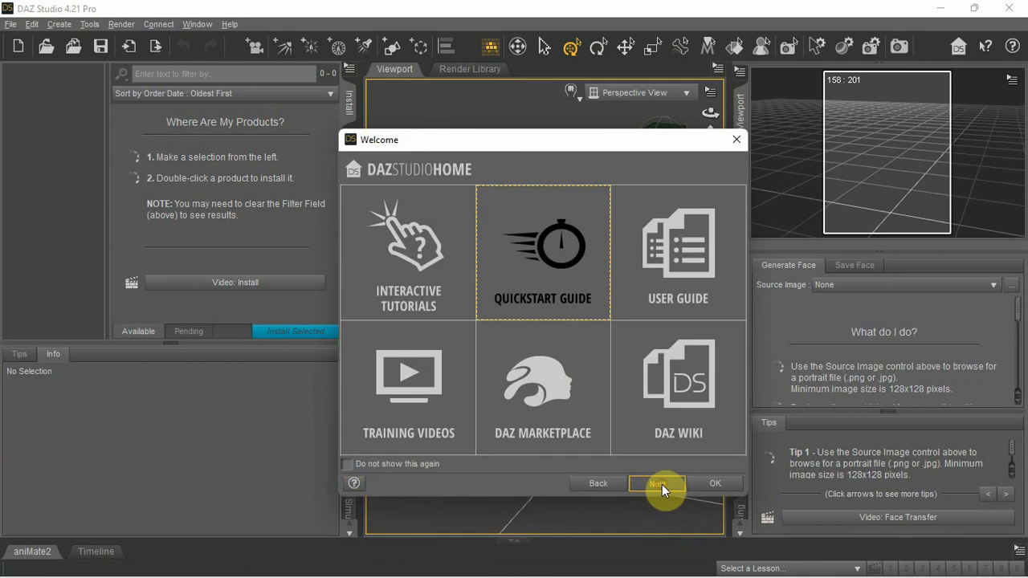
pyautogui.click(715, 483)
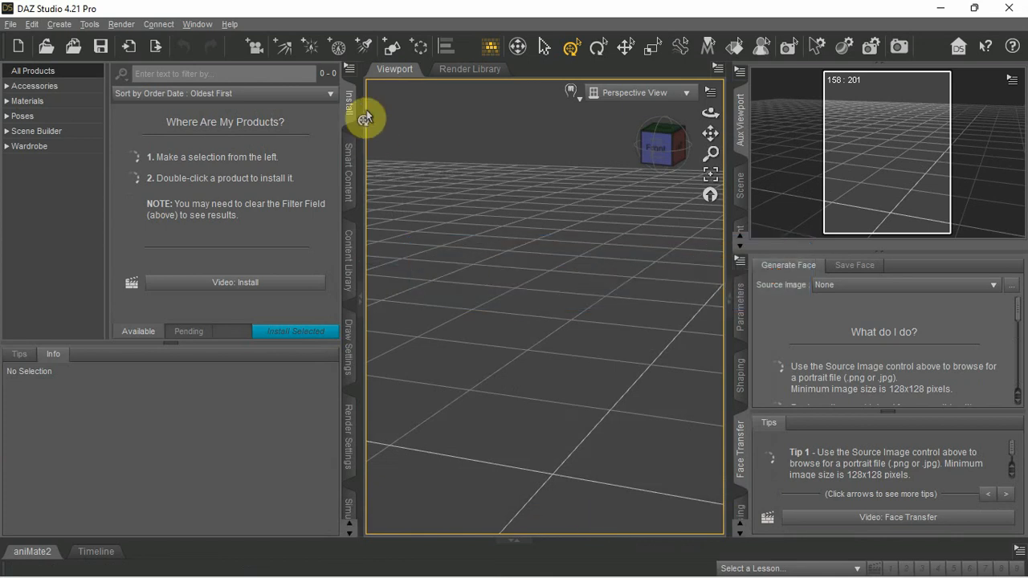
# Step: In the Content Library, expand DAZ Studio Formats and browse to the folder location of My DAZ 3D Library
pyautogui.click(351, 269)
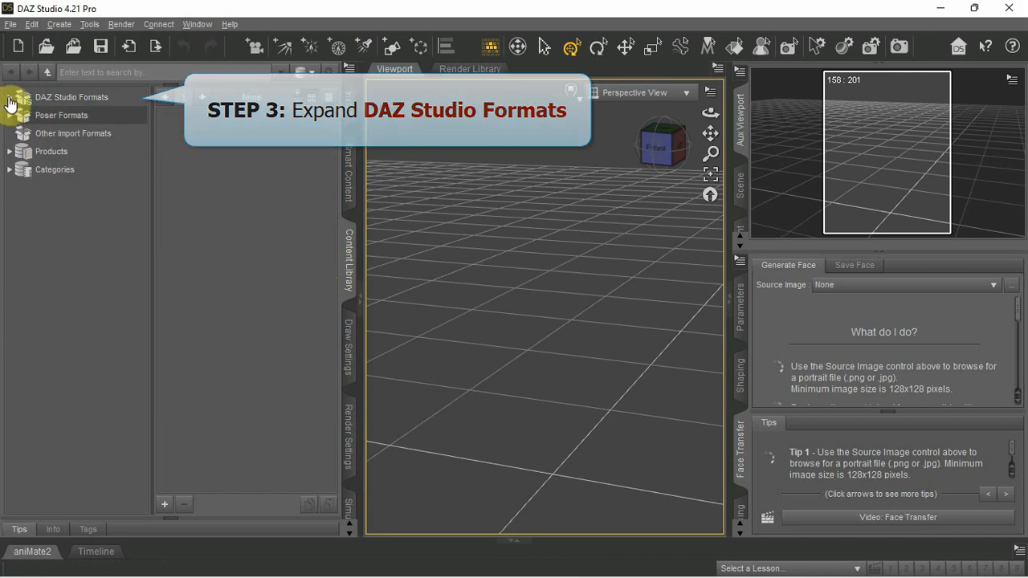
pyautogui.click(11, 99)
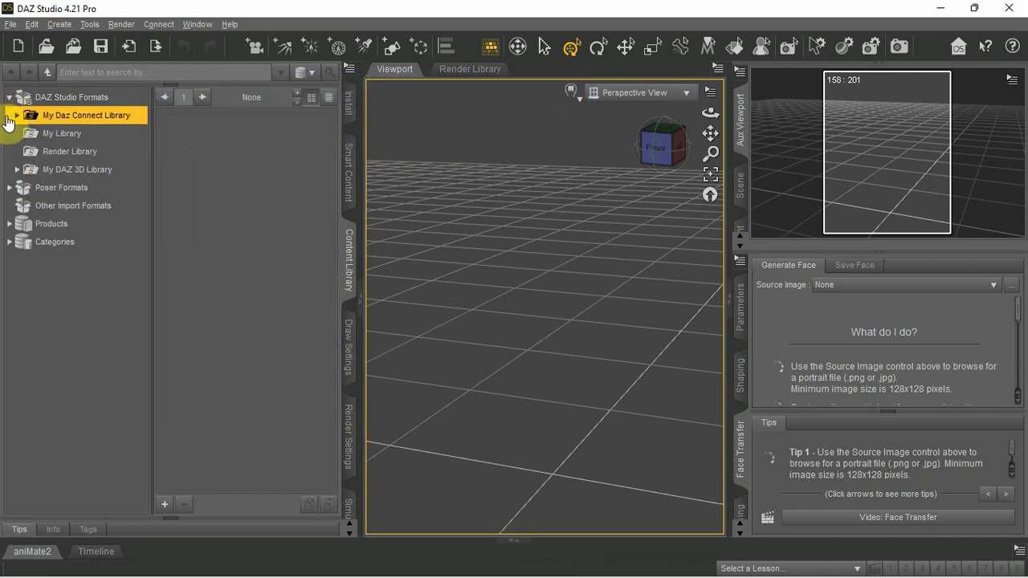
pyautogui.click(81, 168)
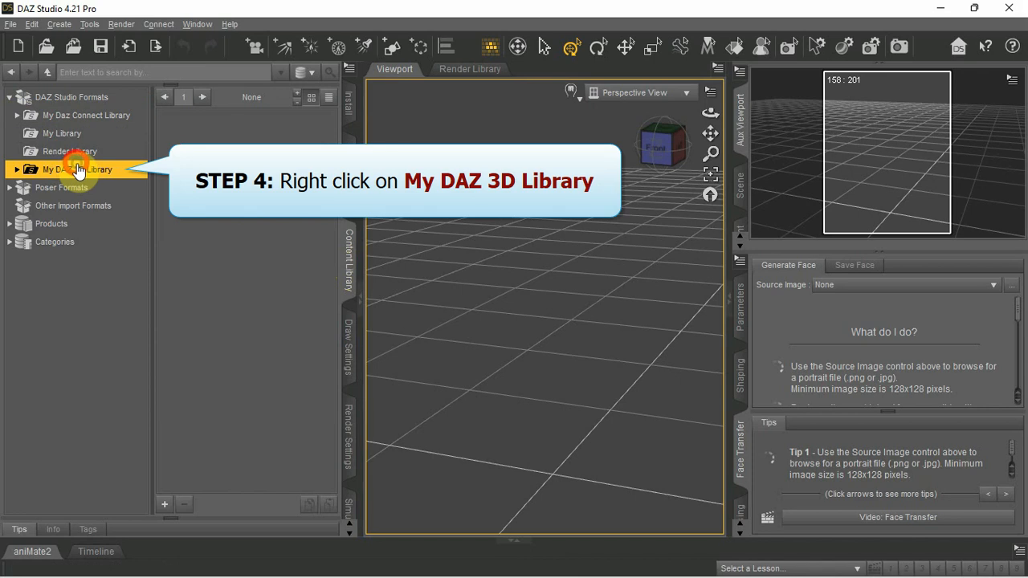
pyautogui.rightClick(125, 170)
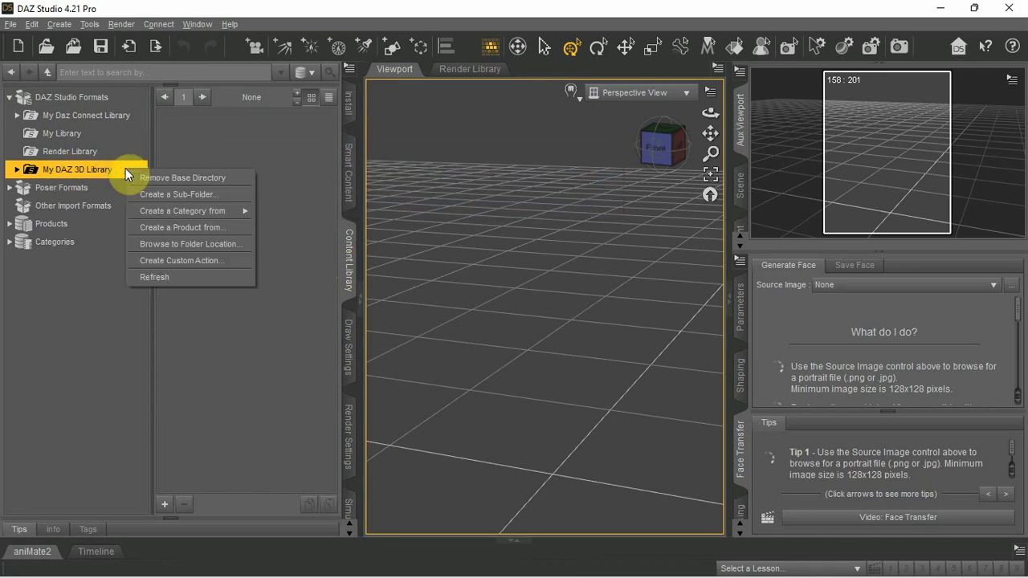
pyautogui.click(208, 245)
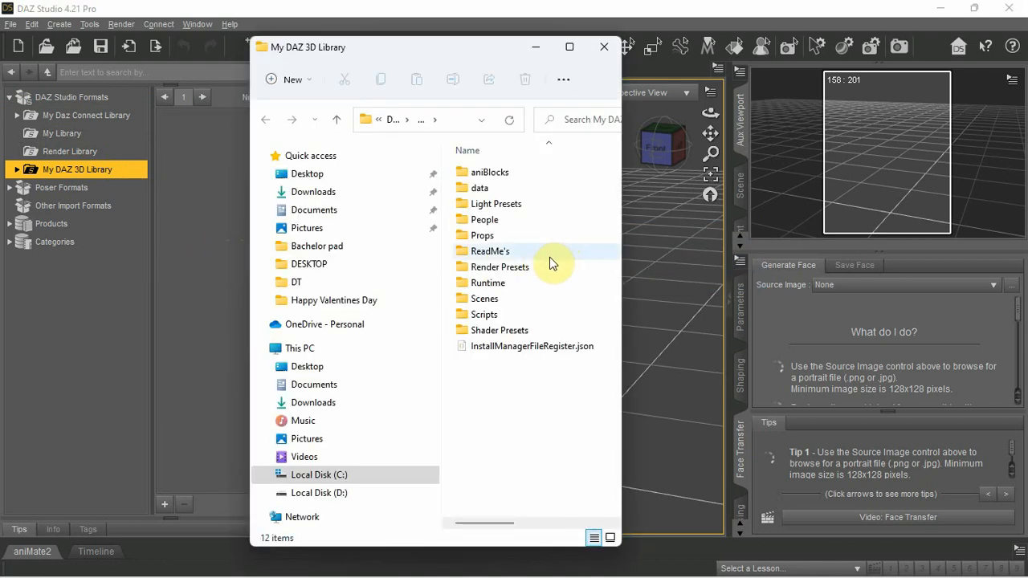
# Step: Minimize DAZ Studio and widen the My DAZ 3D Library folder window to view its full path
pyautogui.click(938, 10)
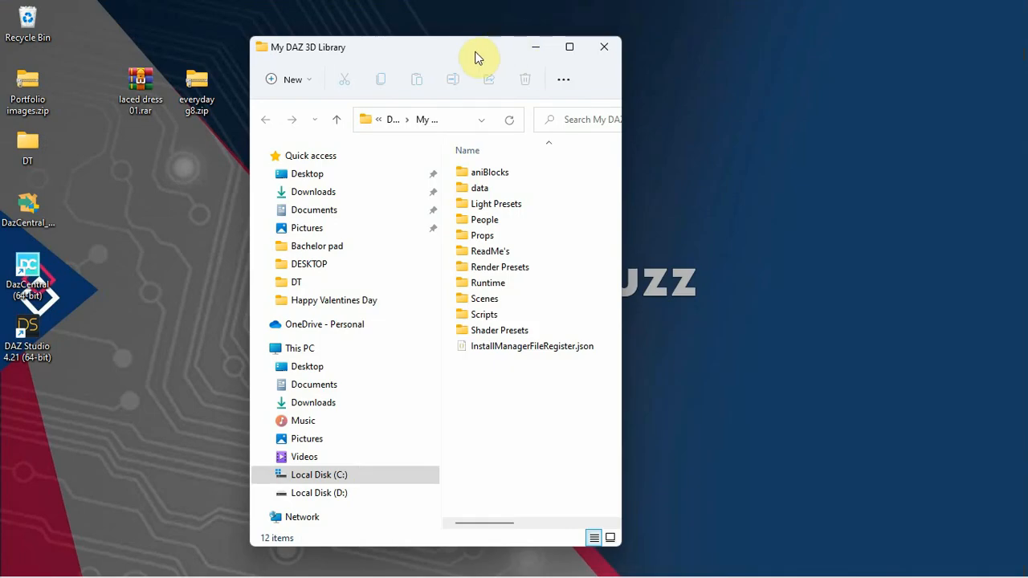
pyautogui.moveTo(475, 58); pyautogui.dragTo(769, 53)
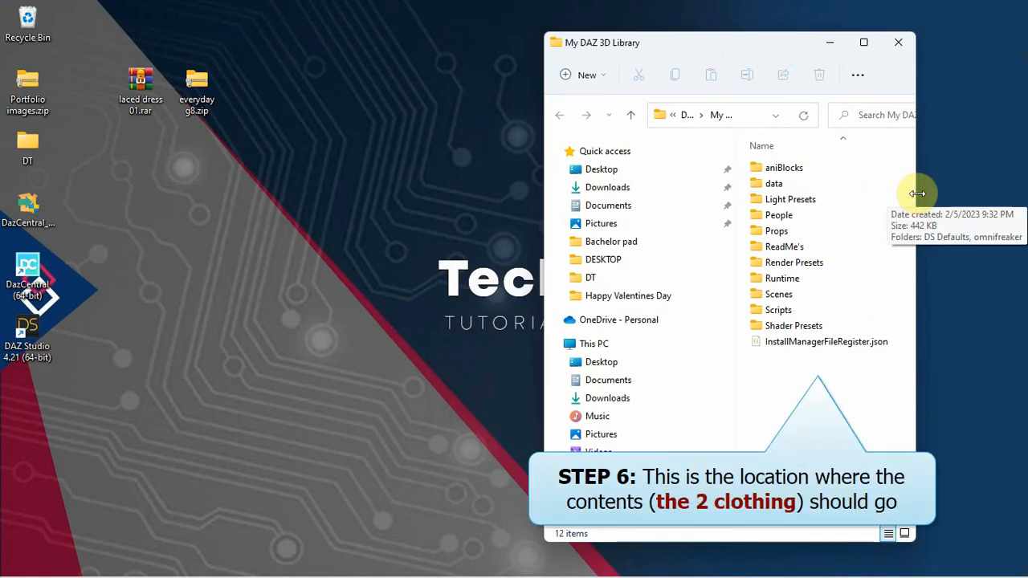
pyautogui.moveTo(918, 193); pyautogui.dragTo(1022, 191)
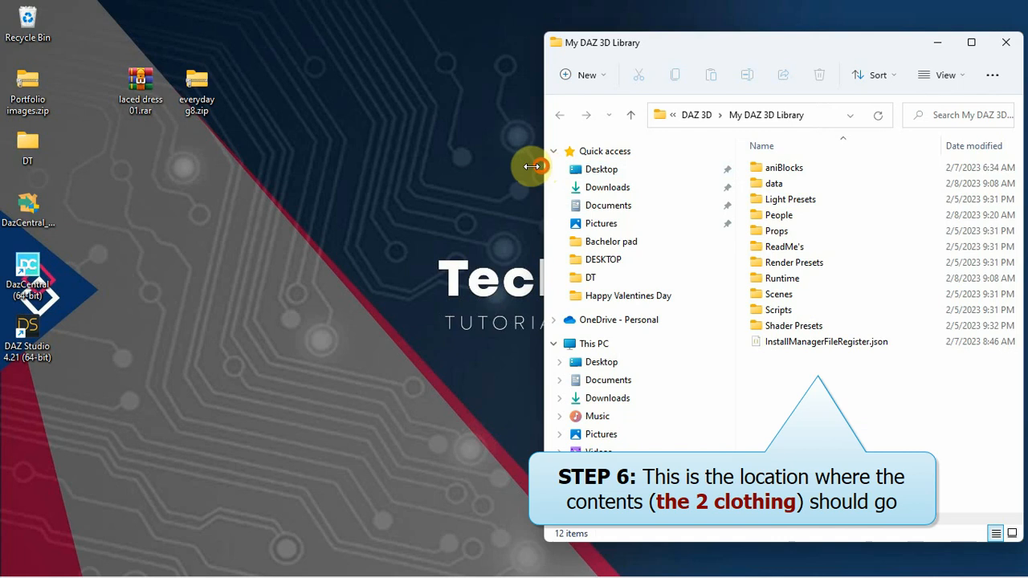
pyautogui.moveTo(533, 166); pyautogui.dragTo(369, 162)
pyautogui.click(800, 116)
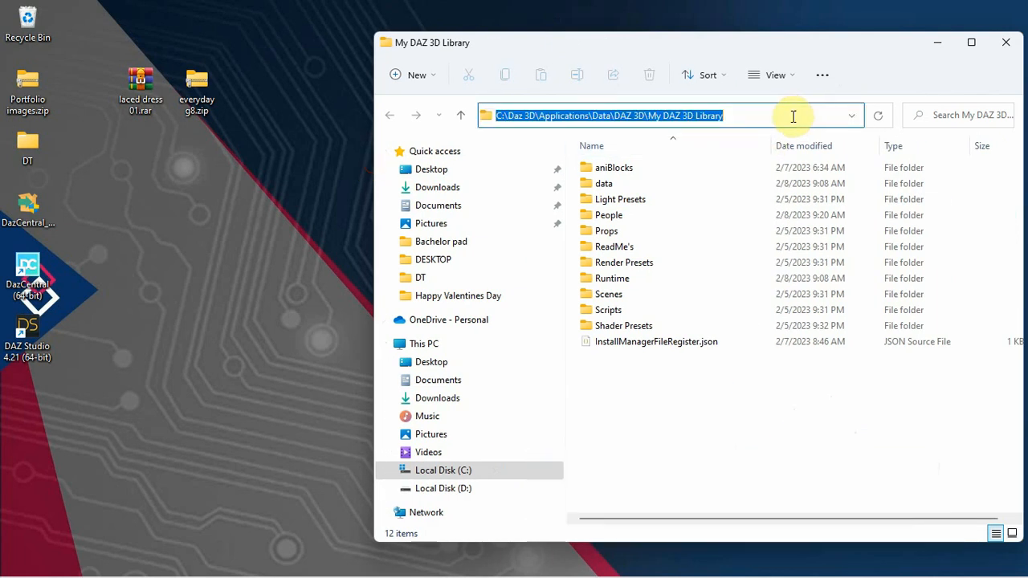
pyautogui.click(761, 115)
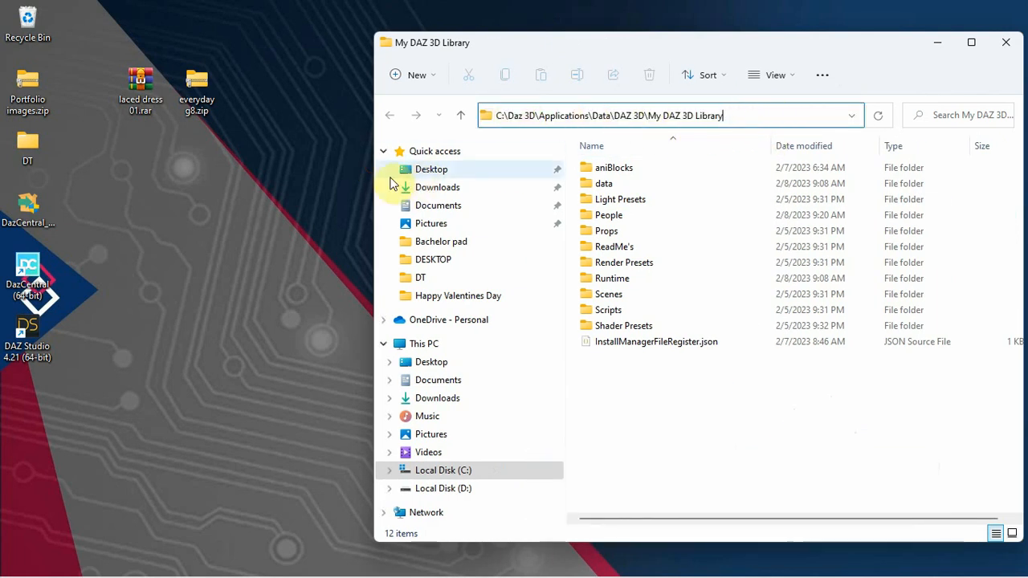
# Step: Narrow the My DAZ 3D Library window and place it clear of the archives on the desktop
pyautogui.moveTo(374, 180); pyautogui.dragTo(616, 184)
pyautogui.moveTo(822, 44); pyautogui.dragTo(778, 48)
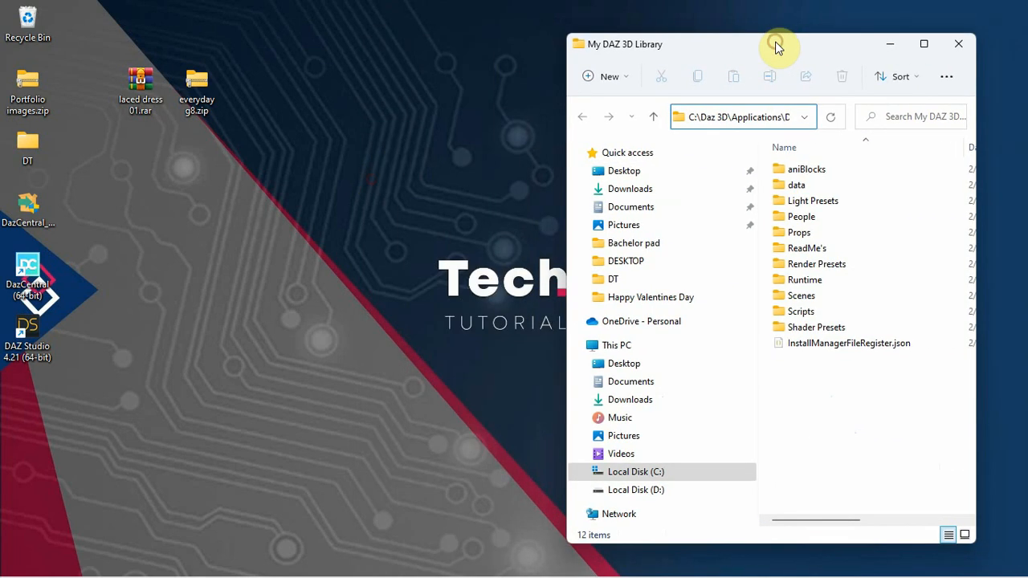
pyautogui.click(377, 203)
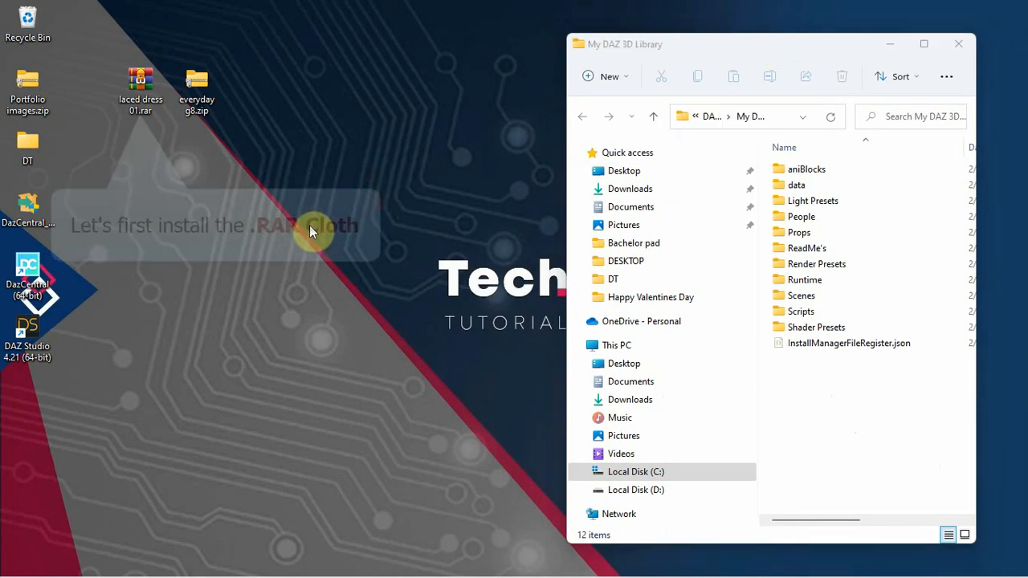
# Step: Copy the data, People and Runtime folders from laced dress 01.rar into My DAZ 3D Library, and close both windows
pyautogui.doubleClick(149, 80)
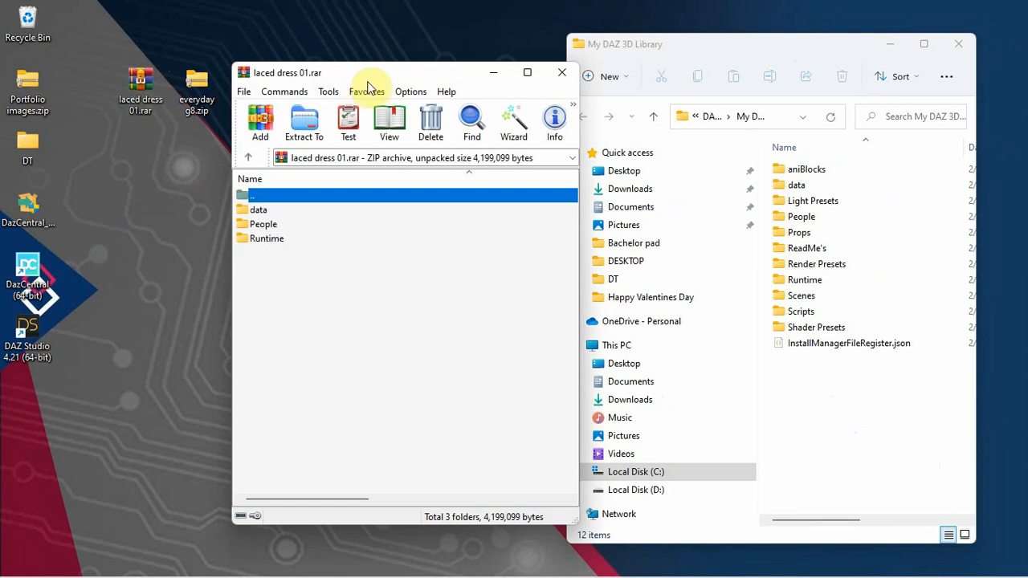
pyautogui.moveTo(370, 69); pyautogui.dragTo(298, 71)
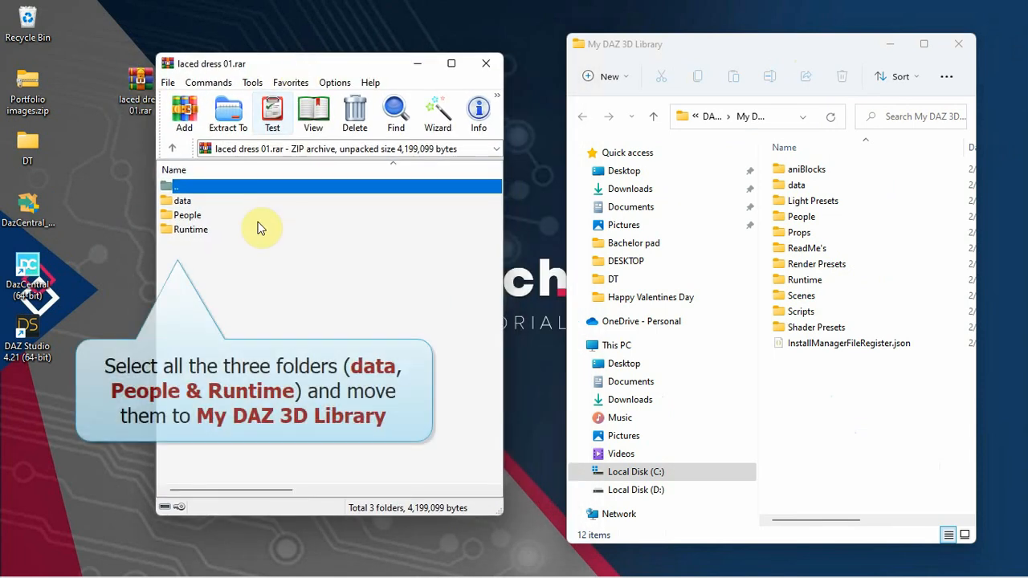
pyautogui.moveTo(192, 275); pyautogui.dragTo(505, 306)
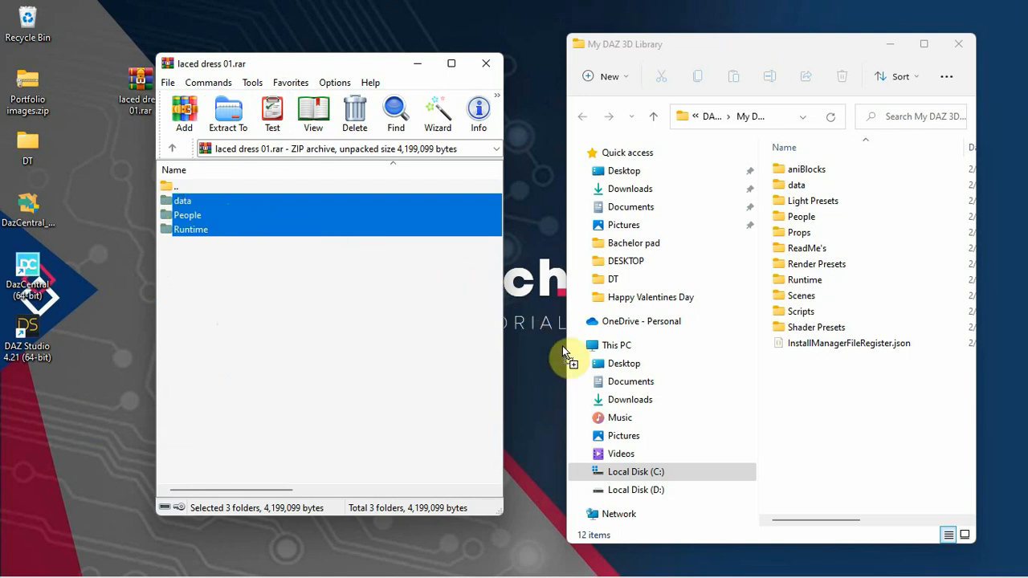
pyautogui.moveTo(562, 345); pyautogui.dragTo(821, 392)
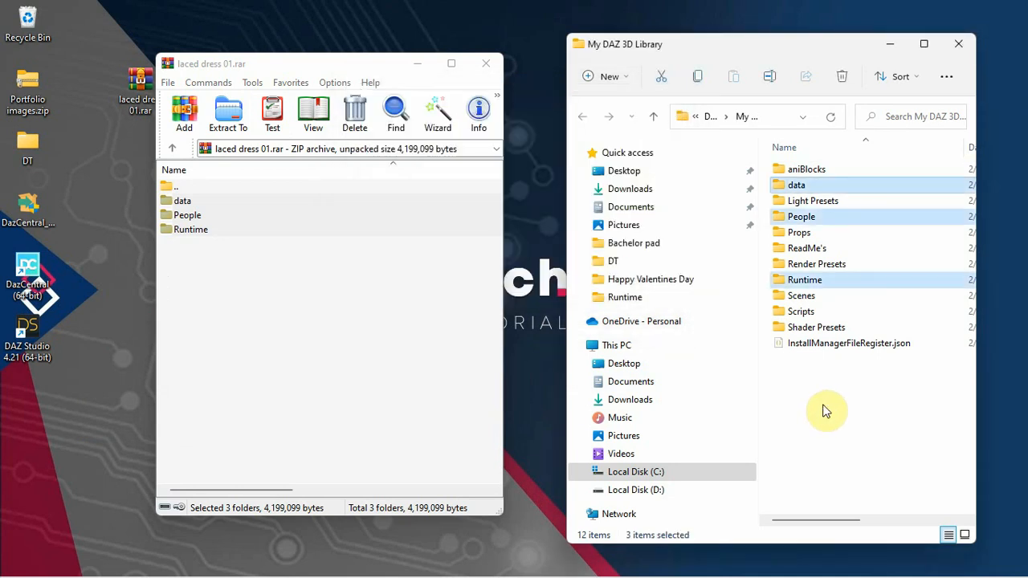
pyautogui.click(485, 64)
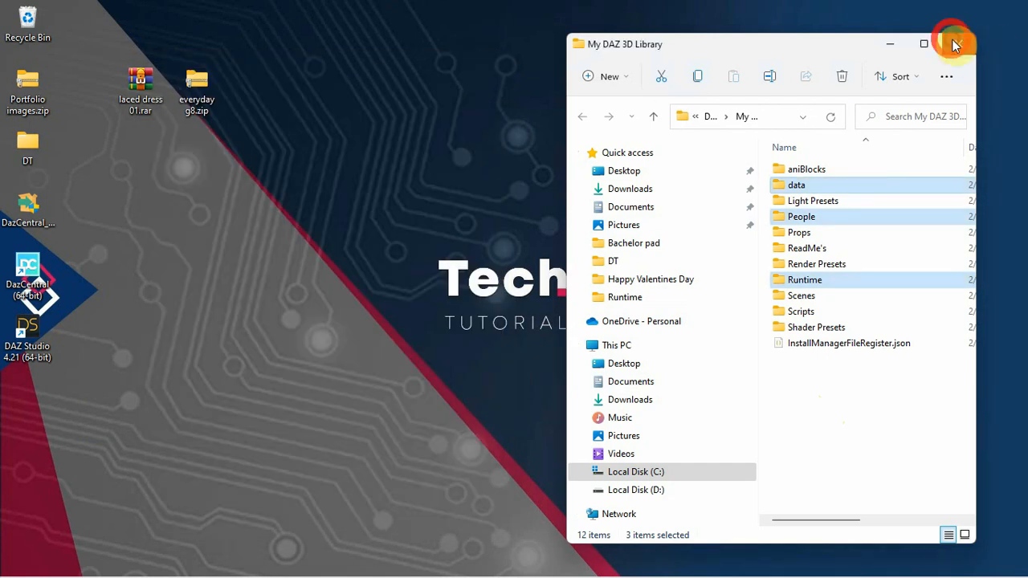
pyautogui.click(955, 44)
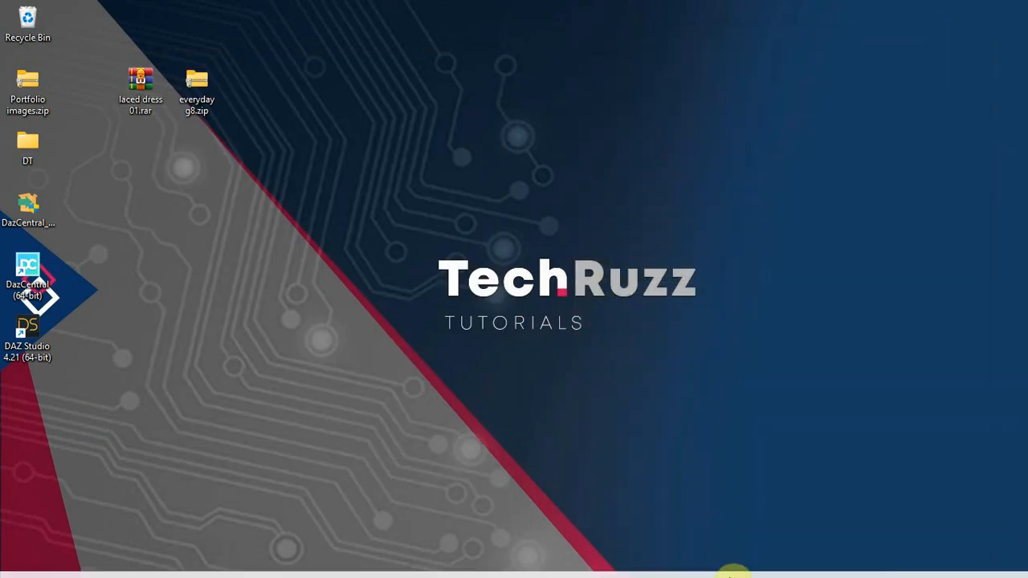
# Step: Switch back to DAZ Studio and refresh My DAZ 3D Library in the Content Library
pyautogui.click(770, 562)
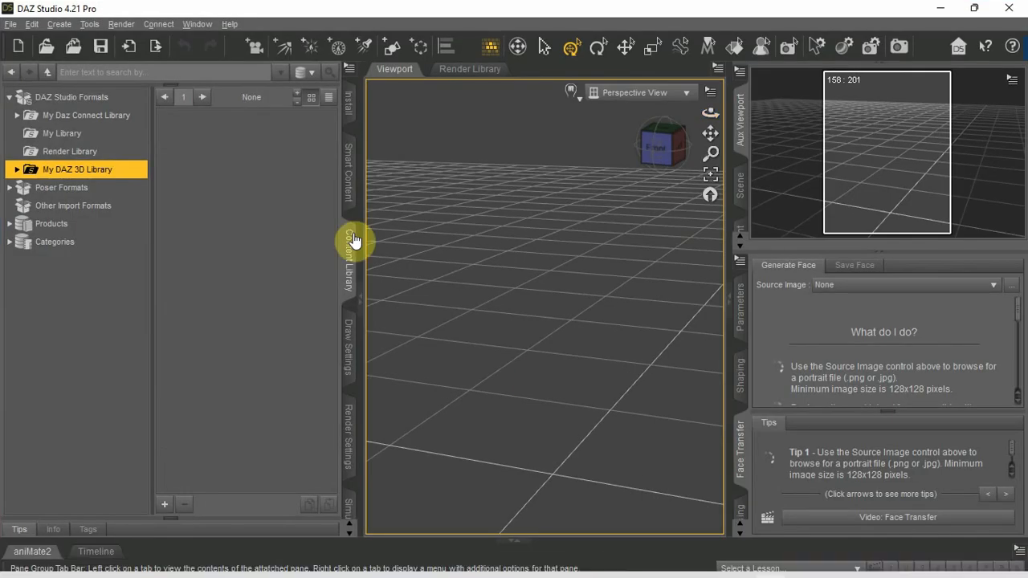
pyautogui.rightClick(118, 172)
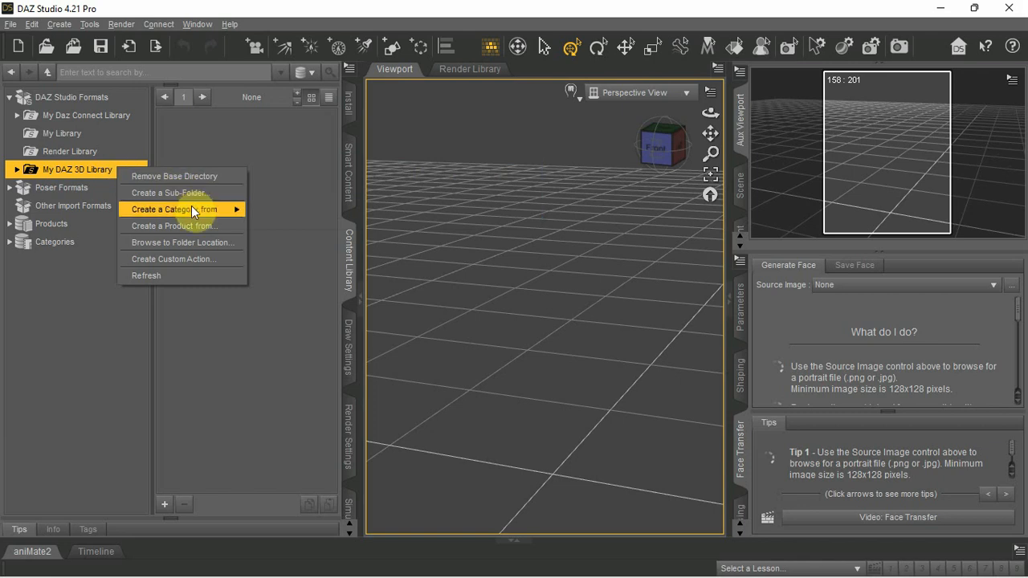
pyautogui.click(194, 277)
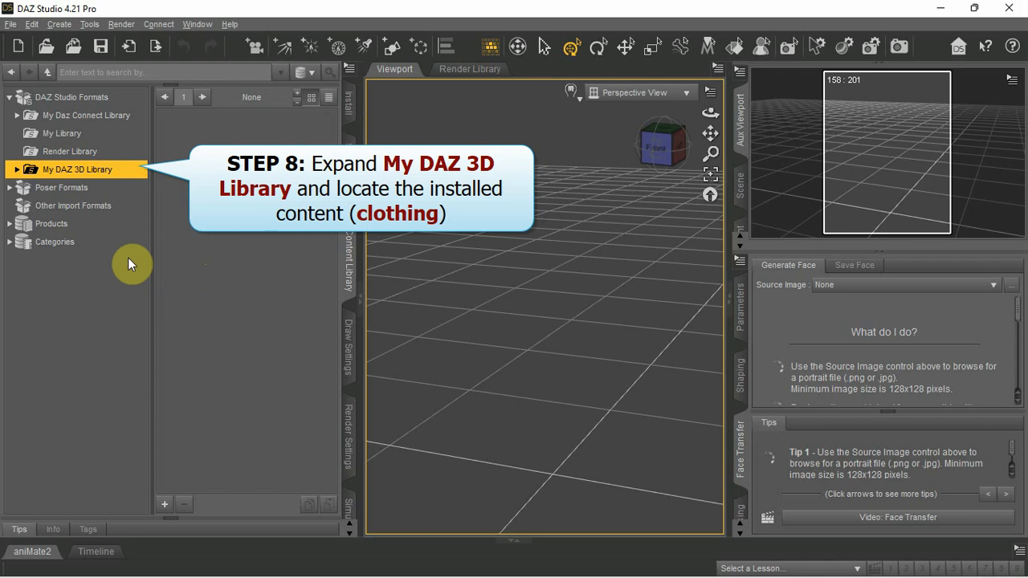
# Step: Expand My DAZ 3D Library, People and Genesis 8 Female, select the Clothing folder, and minimize DAZ Studio
pyautogui.click(17, 170)
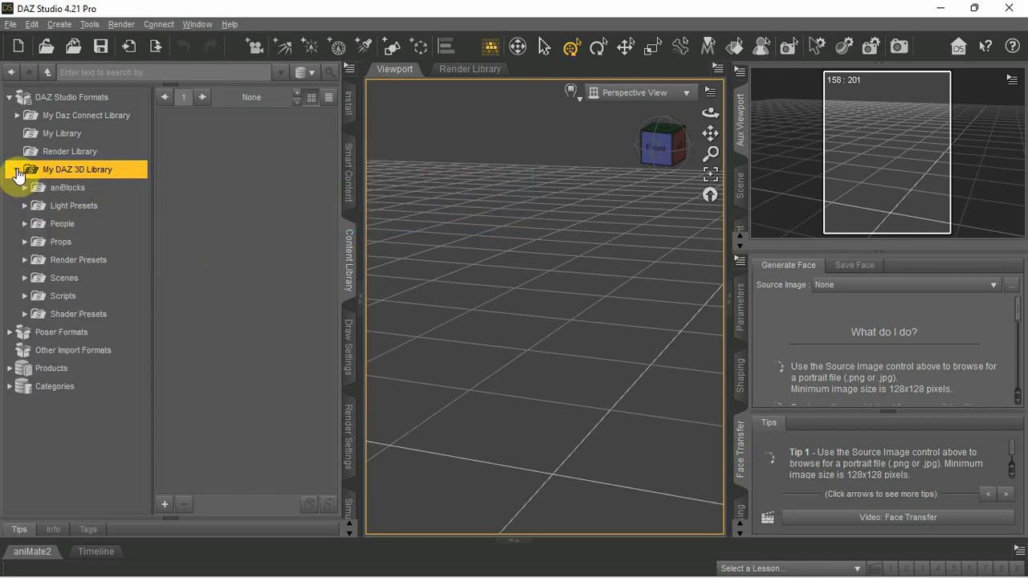
pyautogui.click(24, 225)
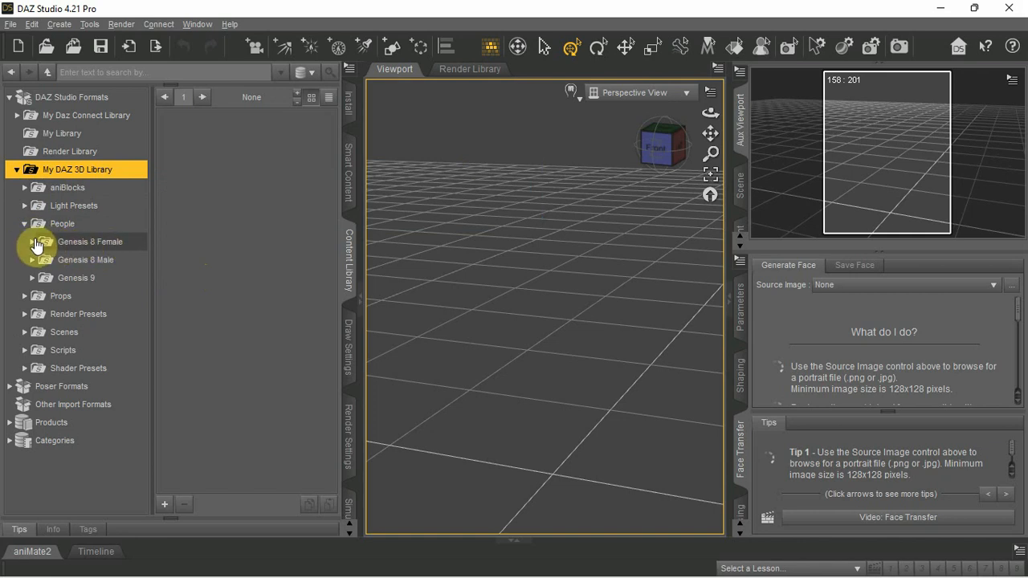
pyautogui.click(32, 242)
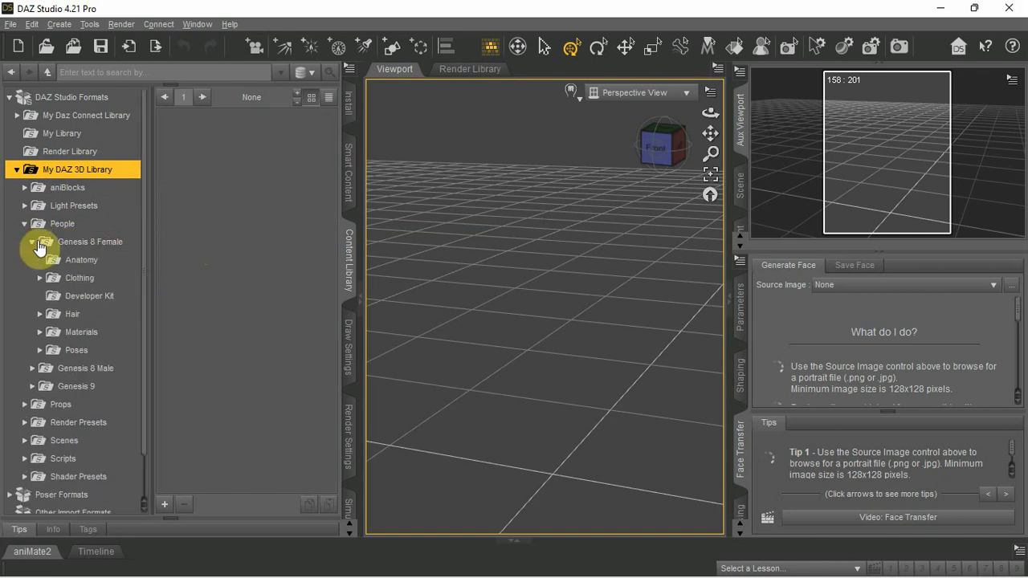
pyautogui.click(78, 281)
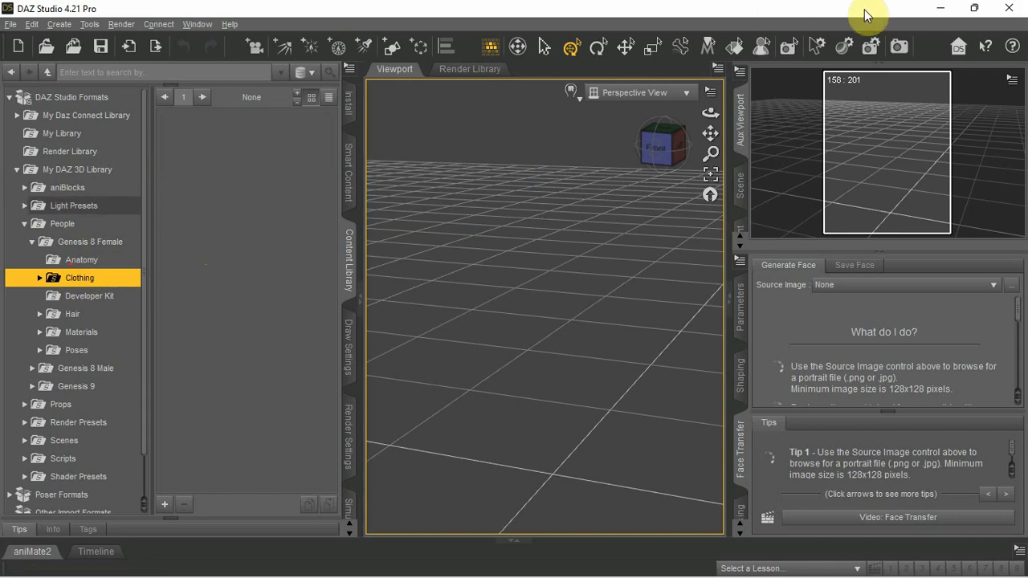
pyautogui.click(937, 8)
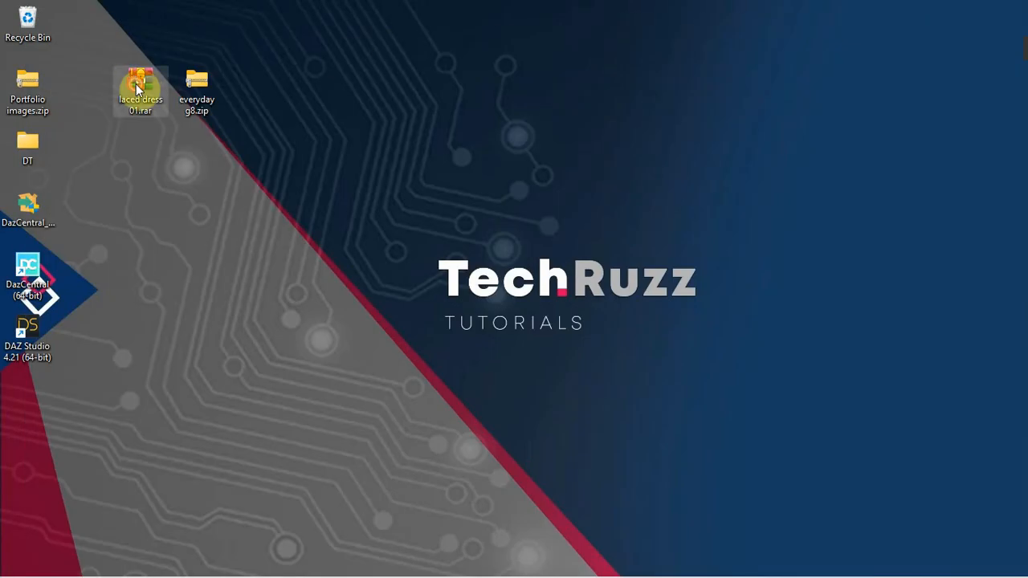
# Step: Look inside laced dress 01.rar under People, Genesis 8 Female, Clothing for the dress folder's name, and minimize the archive window
pyautogui.doubleClick(136, 84)
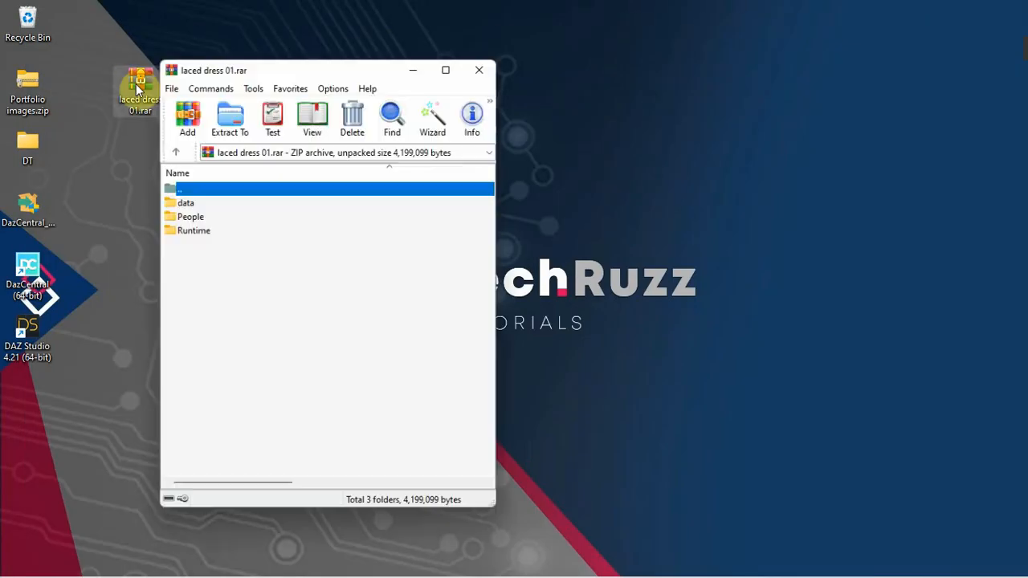
pyautogui.doubleClick(197, 216)
pyautogui.doubleClick(236, 207)
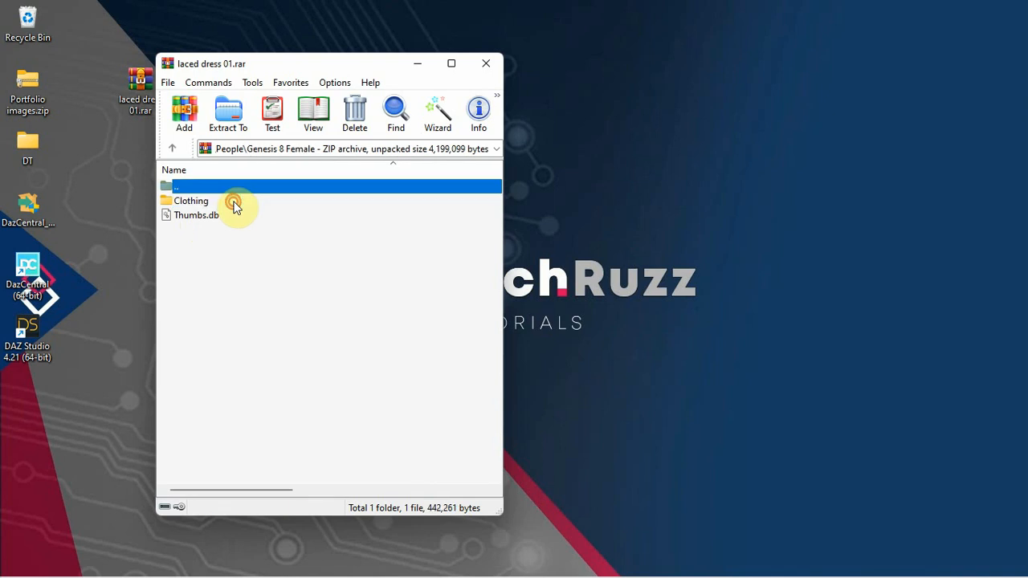
pyautogui.doubleClick(193, 201)
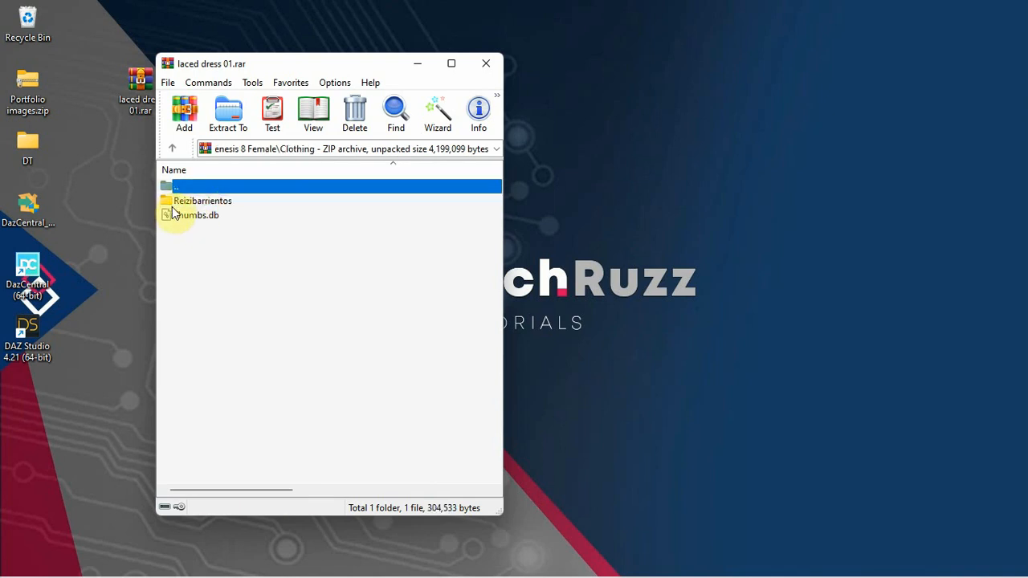
pyautogui.click(427, 62)
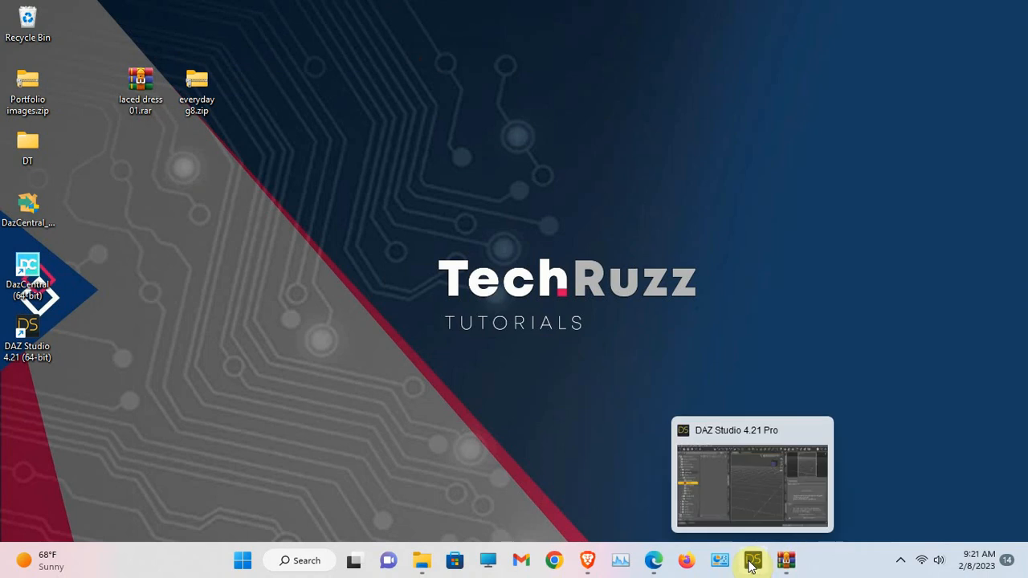
# Step: Switch back to DAZ Studio, expand Clothing and the dress vendor's folder, and open the Freebie Laced Dress folder
pyautogui.click(752, 561)
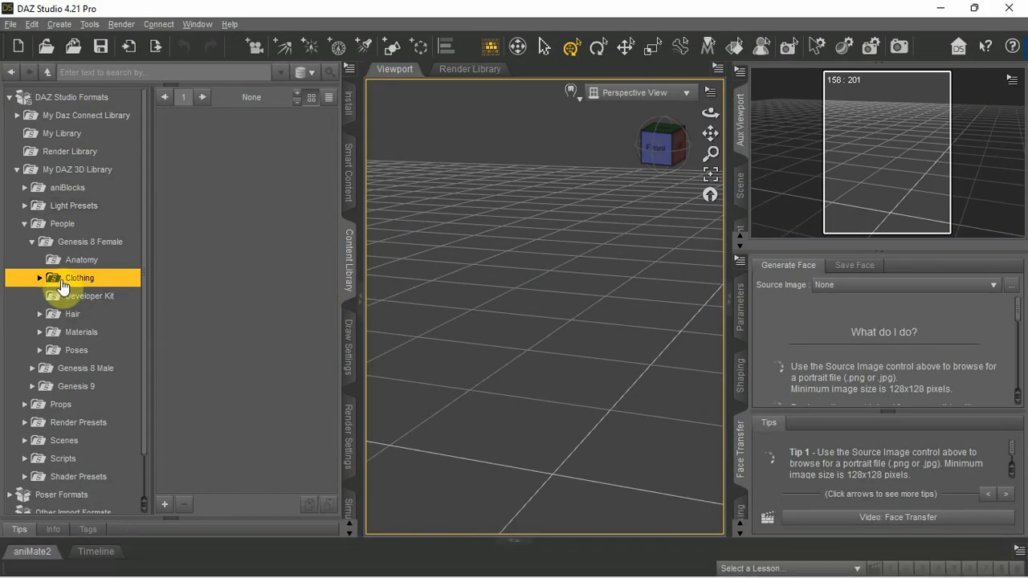
pyautogui.click(40, 278)
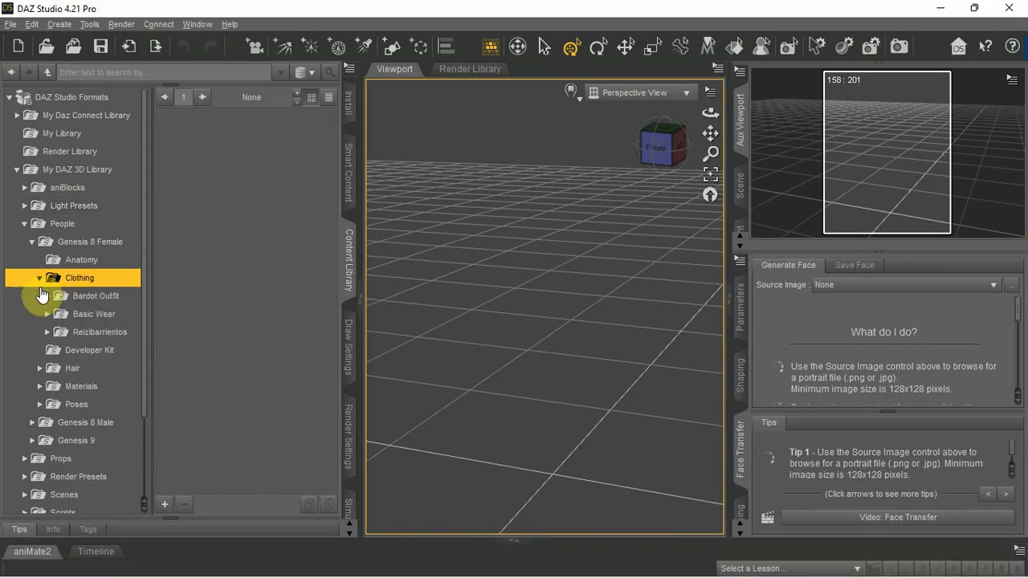
pyautogui.click(48, 332)
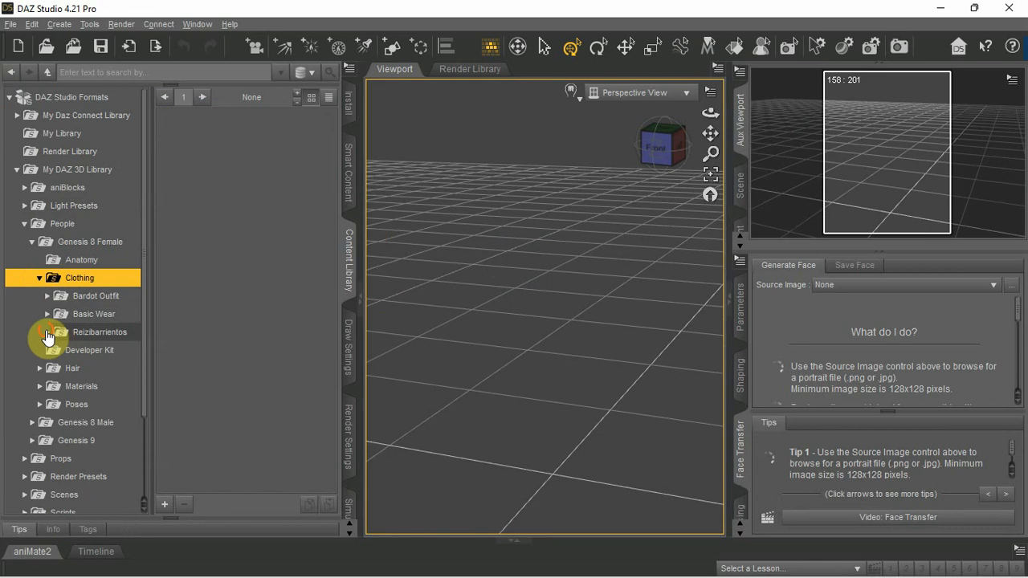
pyautogui.click(109, 353)
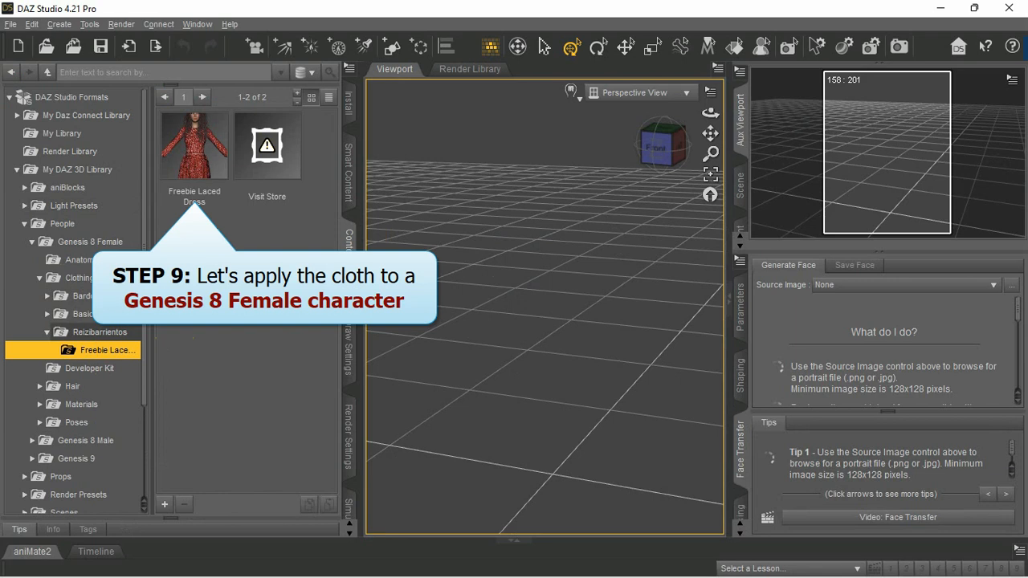
# Step: Load the Genesis 8 Basic Female figure into the scene and apply the Freebie Laced Dress to it
pyautogui.click(90, 243)
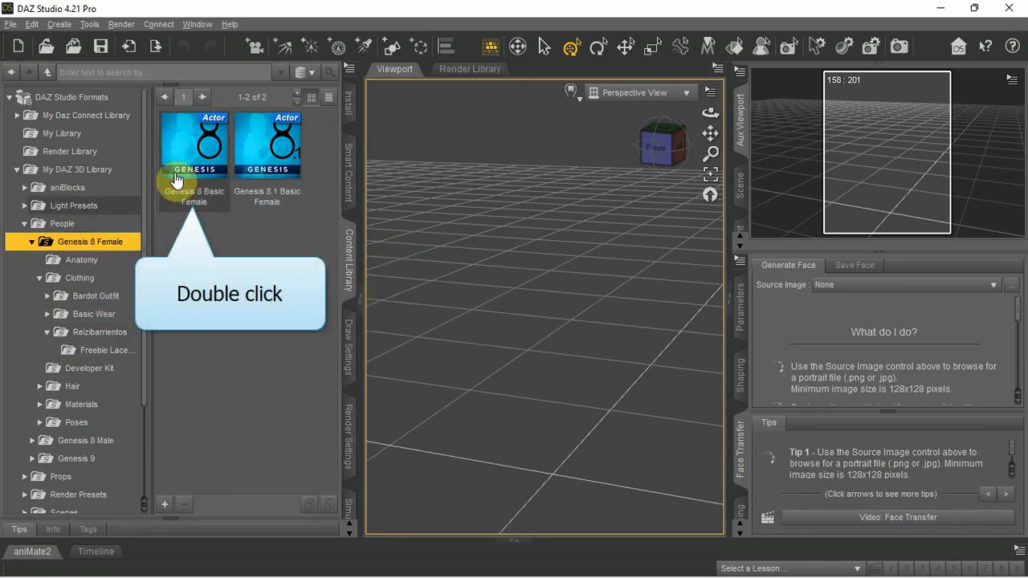
pyautogui.doubleClick(208, 155)
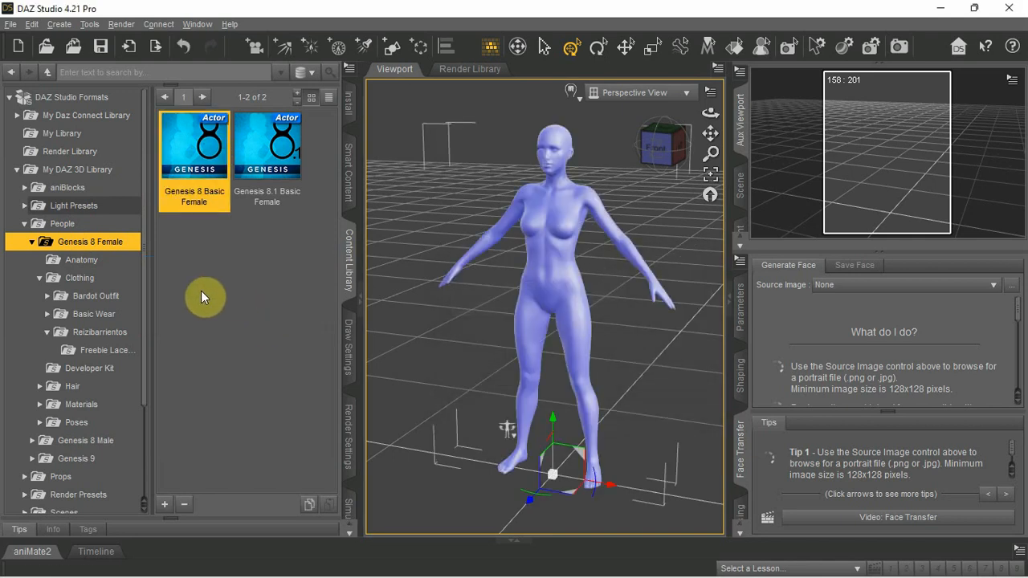
pyautogui.click(108, 351)
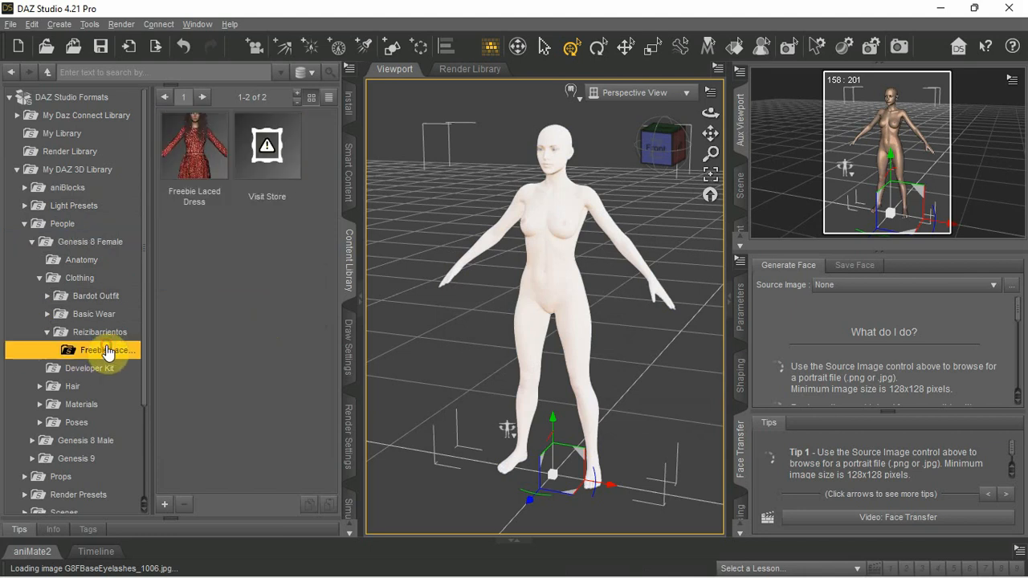
pyautogui.doubleClick(190, 161)
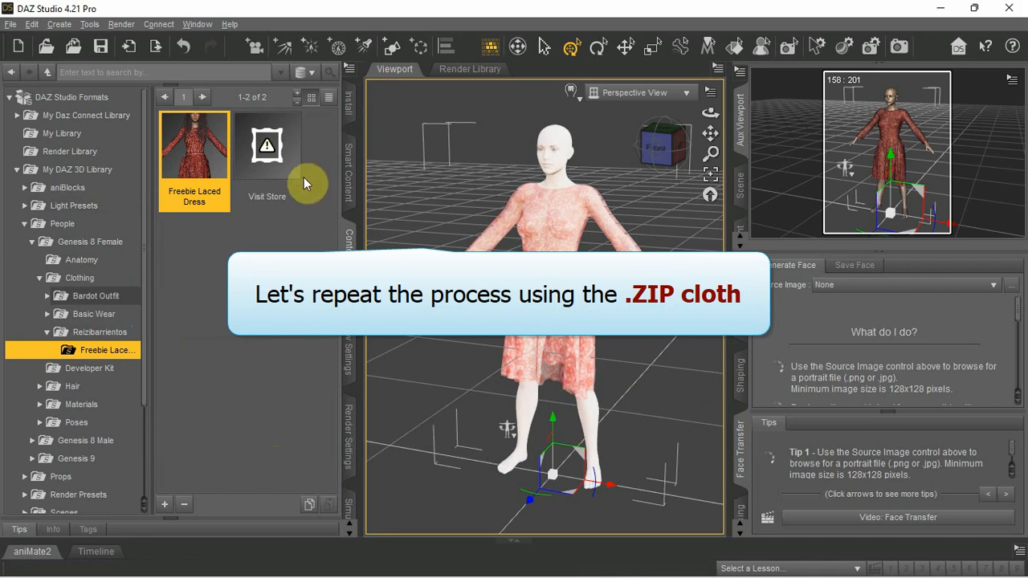
# Step: Open the folder location of My DAZ 3D Library in File Explorer and minimize DAZ Studio
pyautogui.click(83, 171)
pyautogui.rightClick(84, 171)
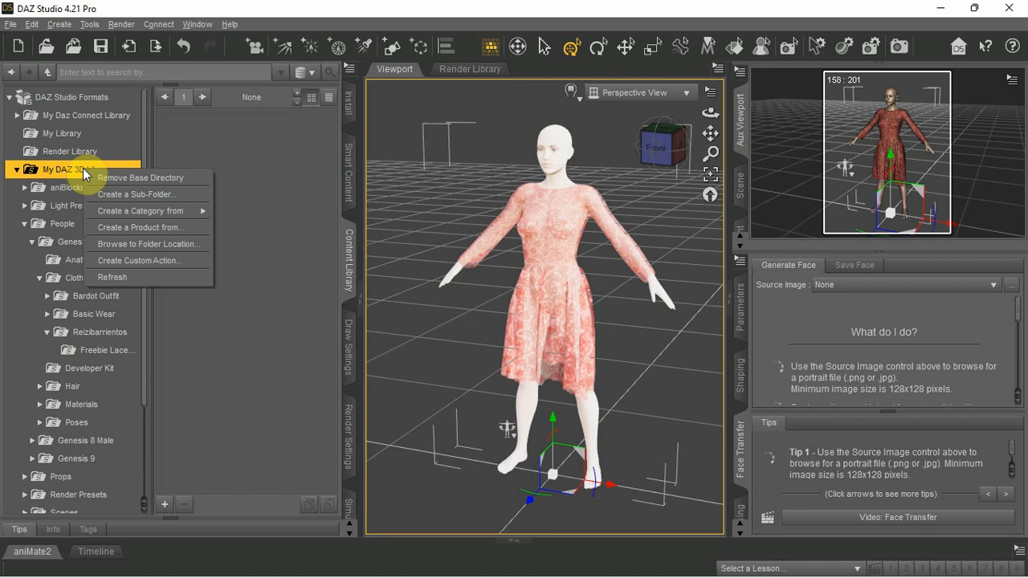
pyautogui.rightClick(127, 170)
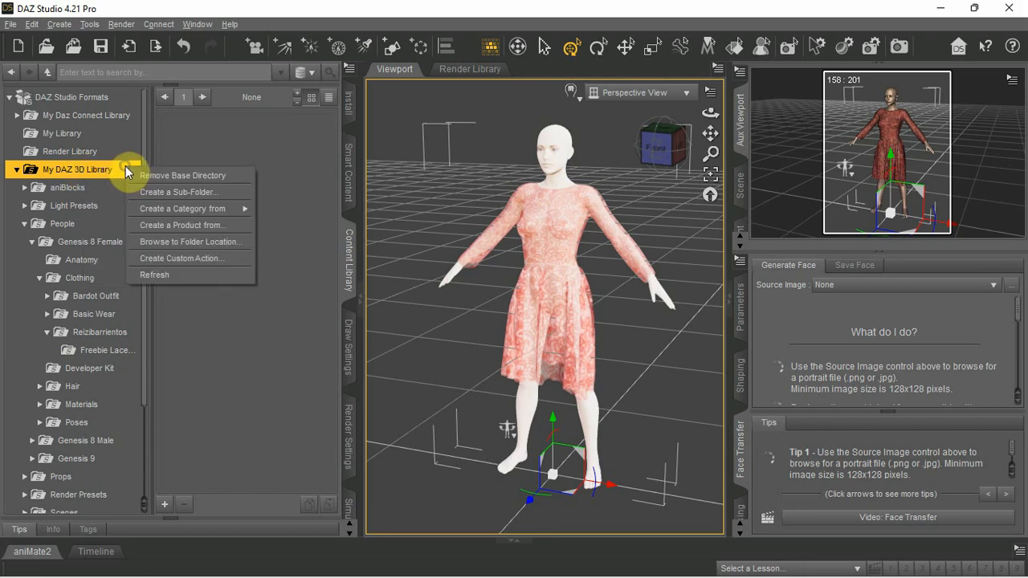
pyautogui.click(217, 245)
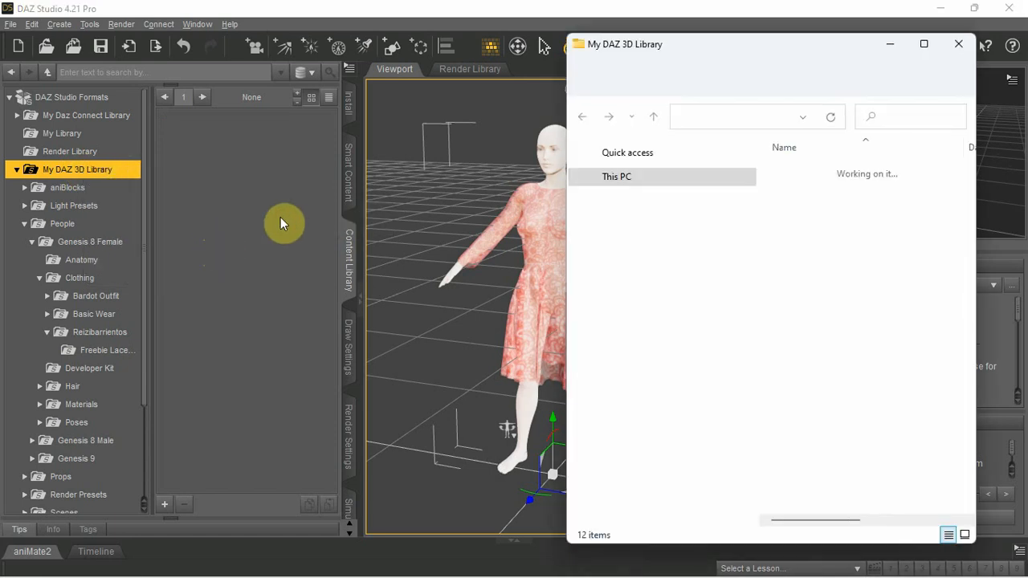
pyautogui.click(940, 8)
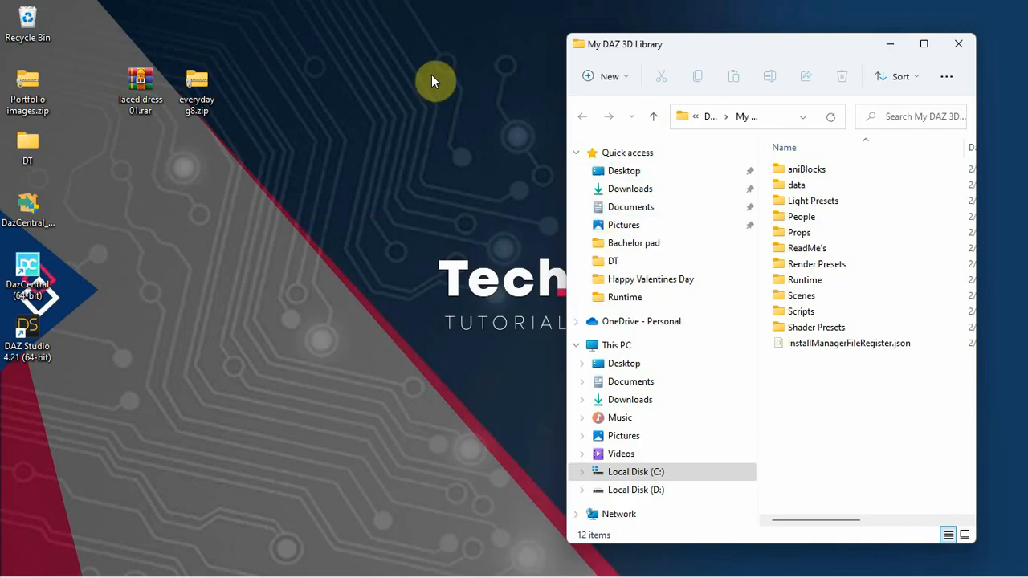
# Step: Copy the data, People and Runtime folders from Content in everyday g8.zip into My DAZ 3D Library, and close both windows
pyautogui.doubleClick(199, 84)
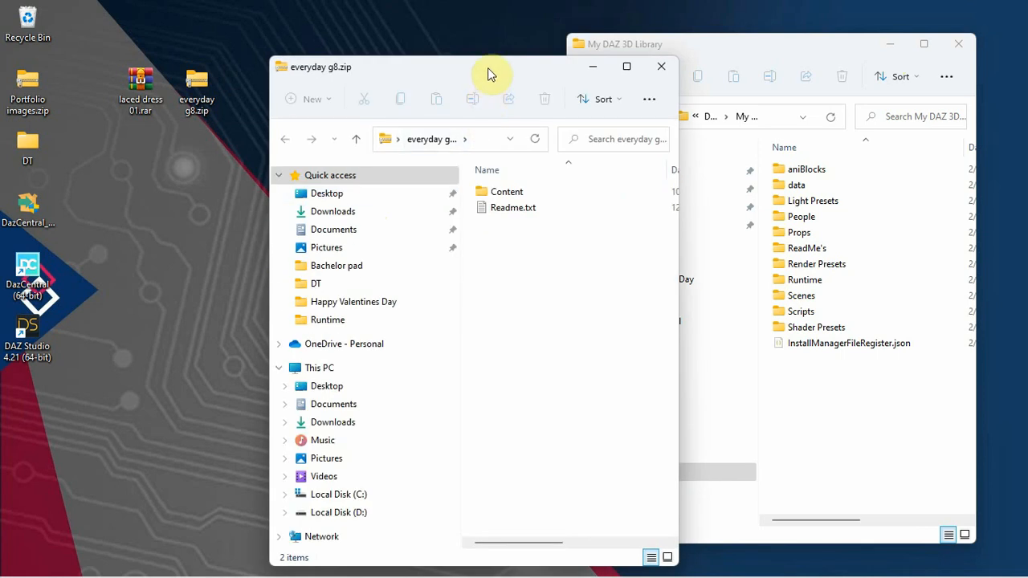
pyautogui.moveTo(488, 68); pyautogui.dragTo(322, 45)
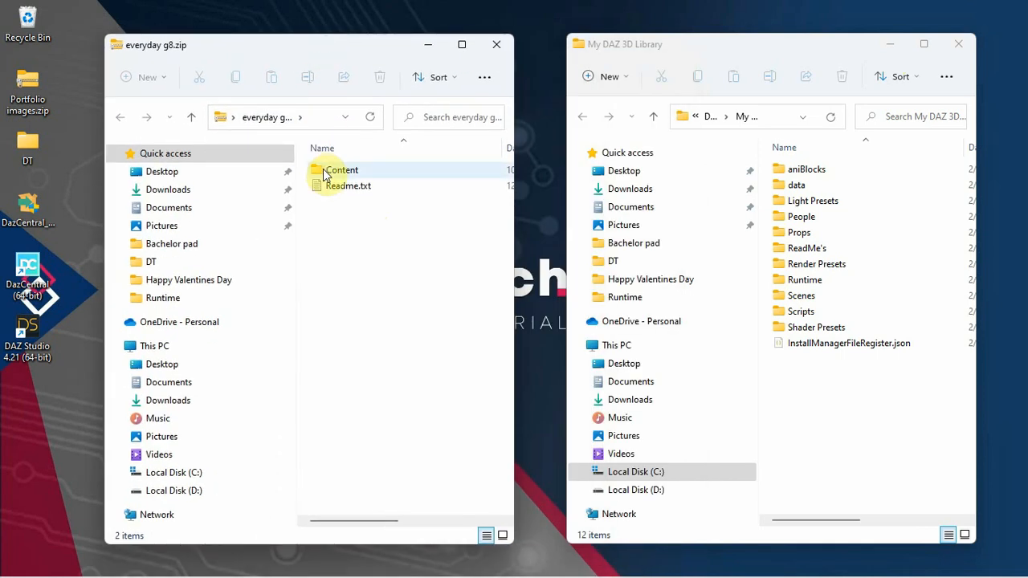
pyautogui.doubleClick(374, 172)
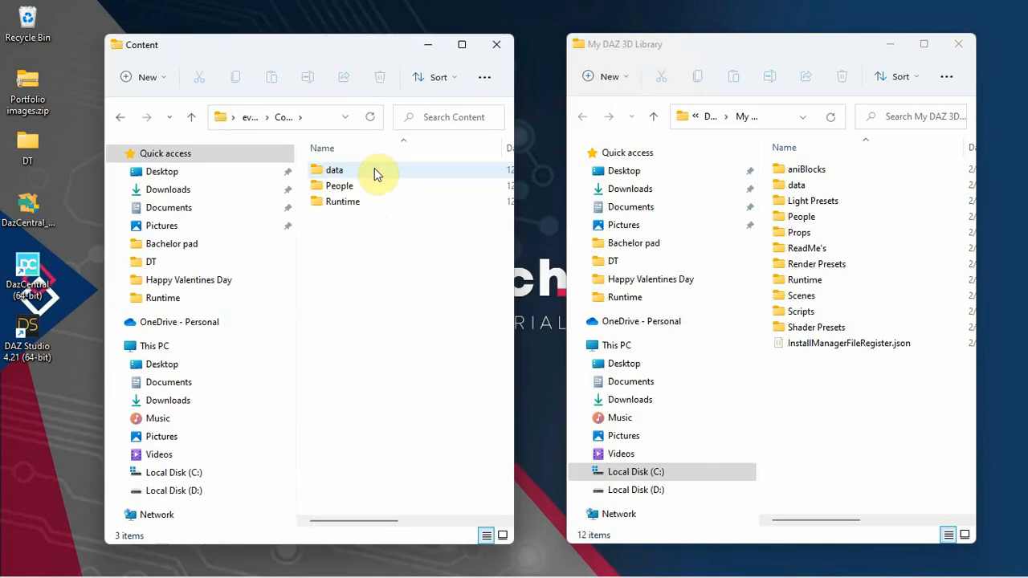
pyautogui.moveTo(341, 268); pyautogui.dragTo(847, 394)
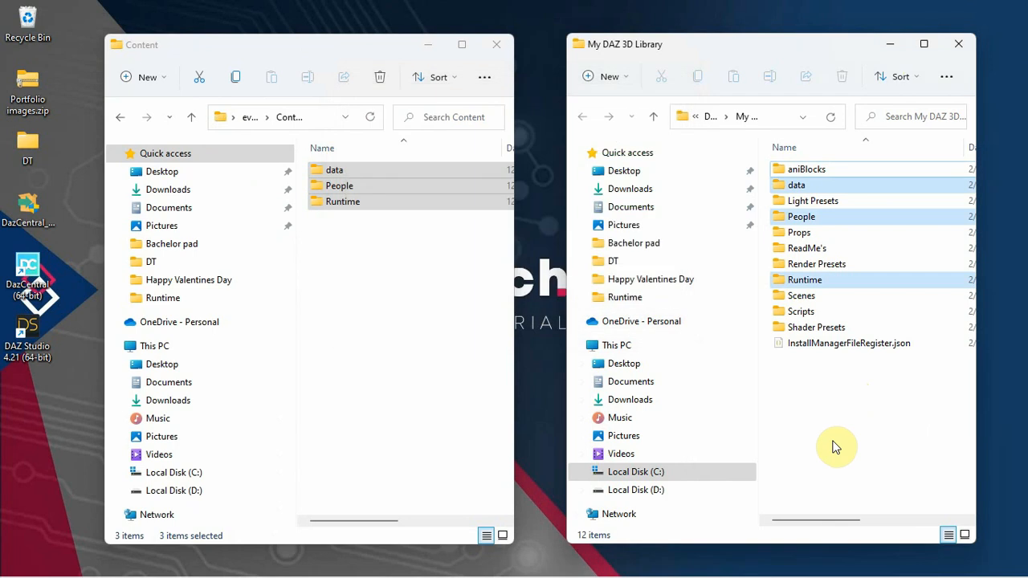
pyautogui.click(497, 42)
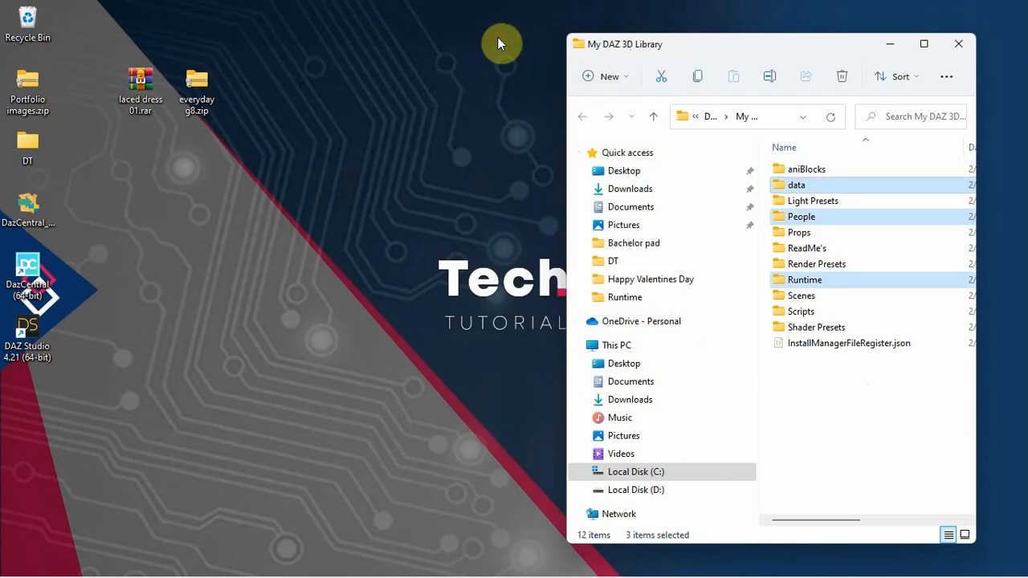
pyautogui.click(957, 41)
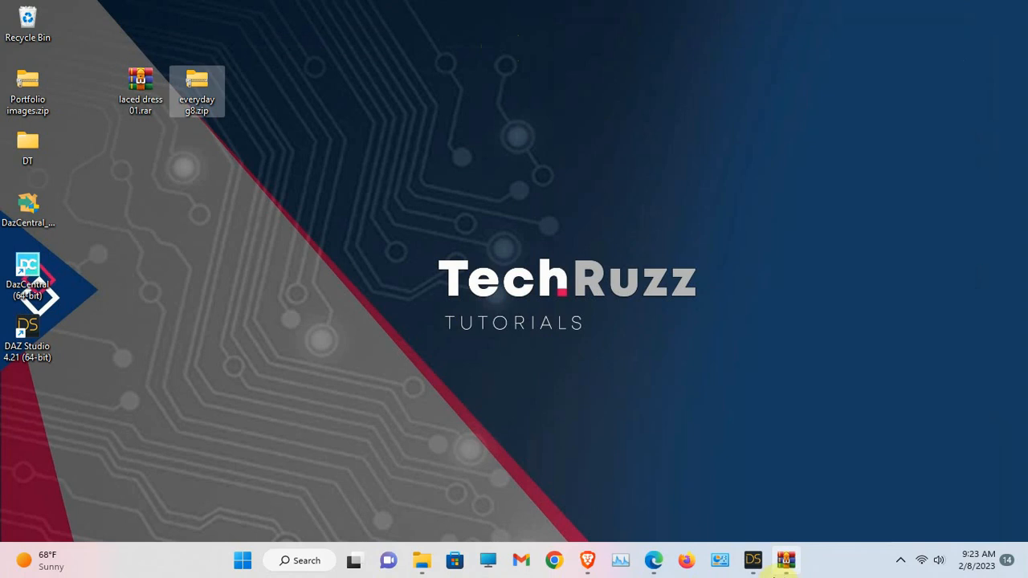
# Step: Switch back to DAZ Studio and refresh My DAZ 3D Library to load the everyday g8 content
pyautogui.click(757, 564)
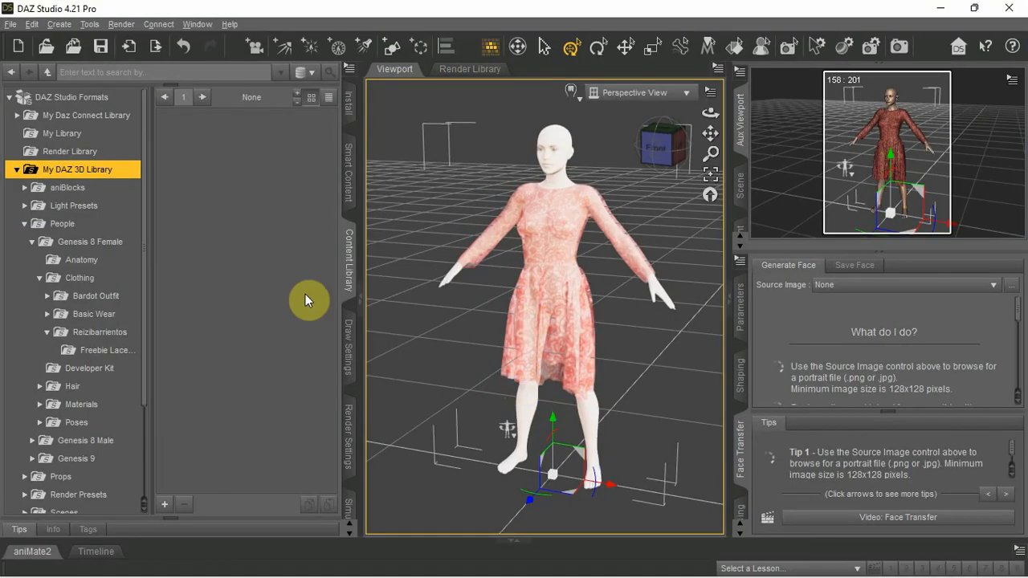
pyautogui.rightClick(100, 170)
pyautogui.click(141, 276)
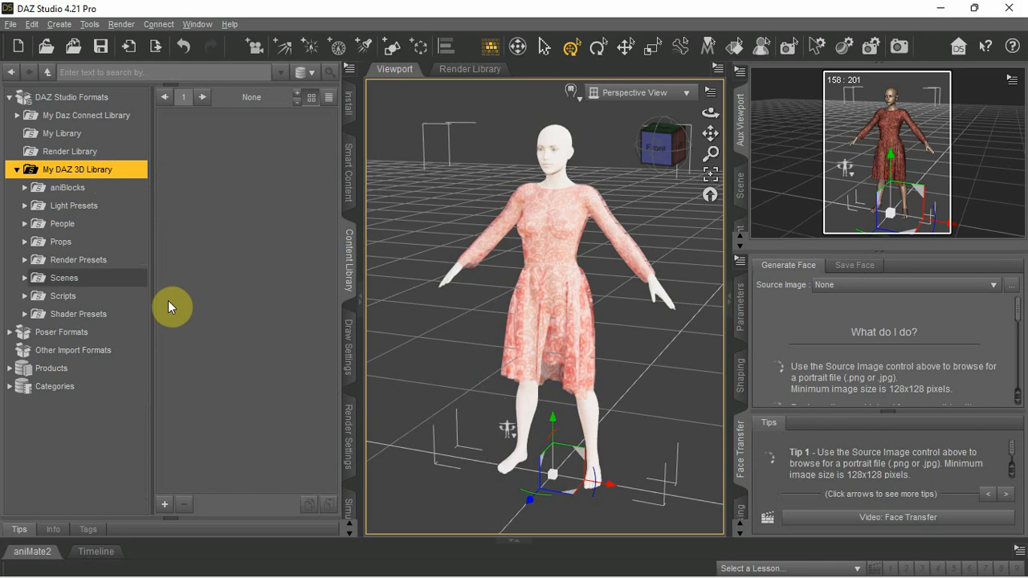
# Step: Expand People, Genesis 8 Female and Clothing in My DAZ 3D Library, and select the !Teknology3d folder
pyautogui.click(24, 224)
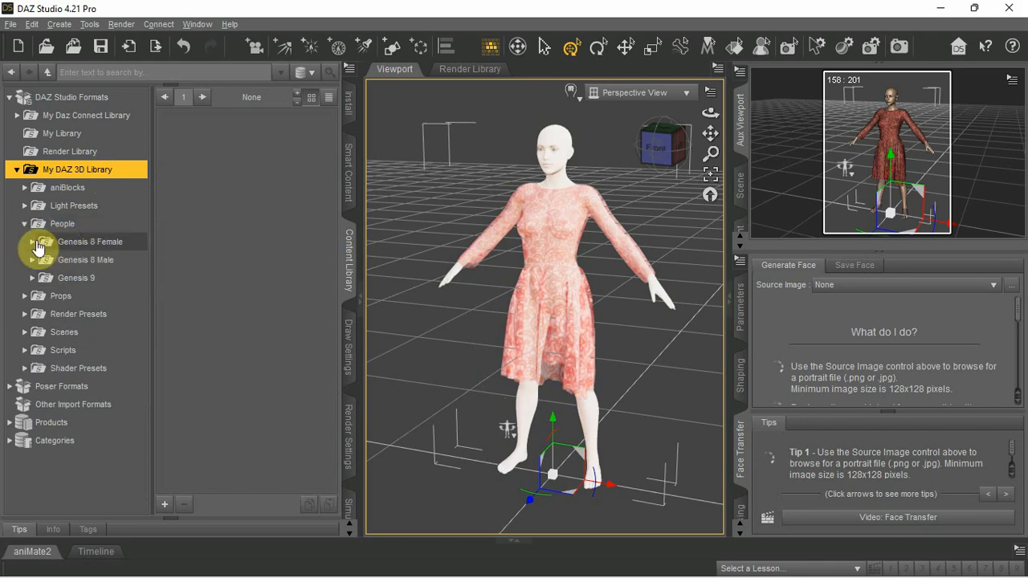
pyautogui.click(37, 242)
pyautogui.click(33, 242)
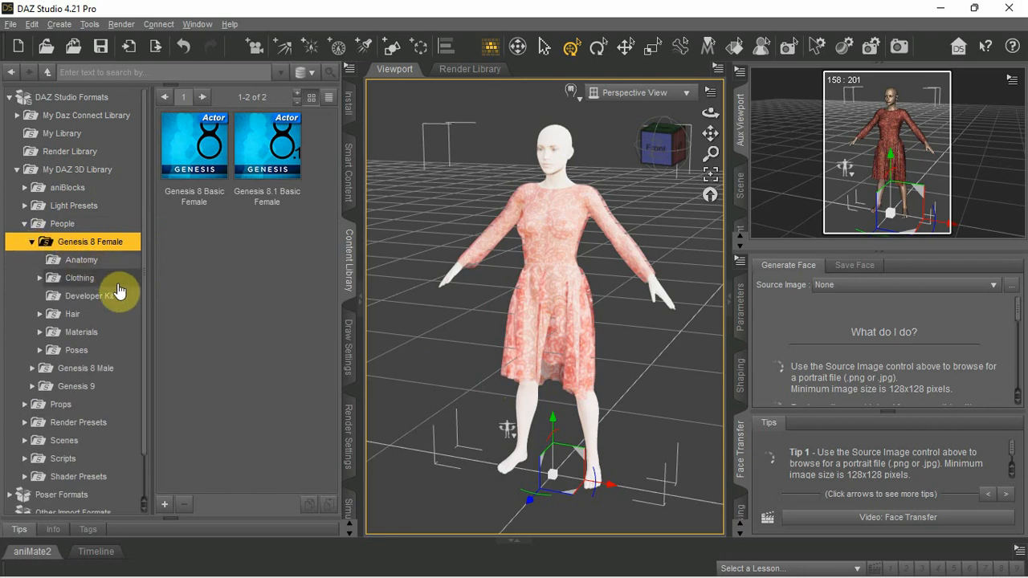
pyautogui.click(40, 278)
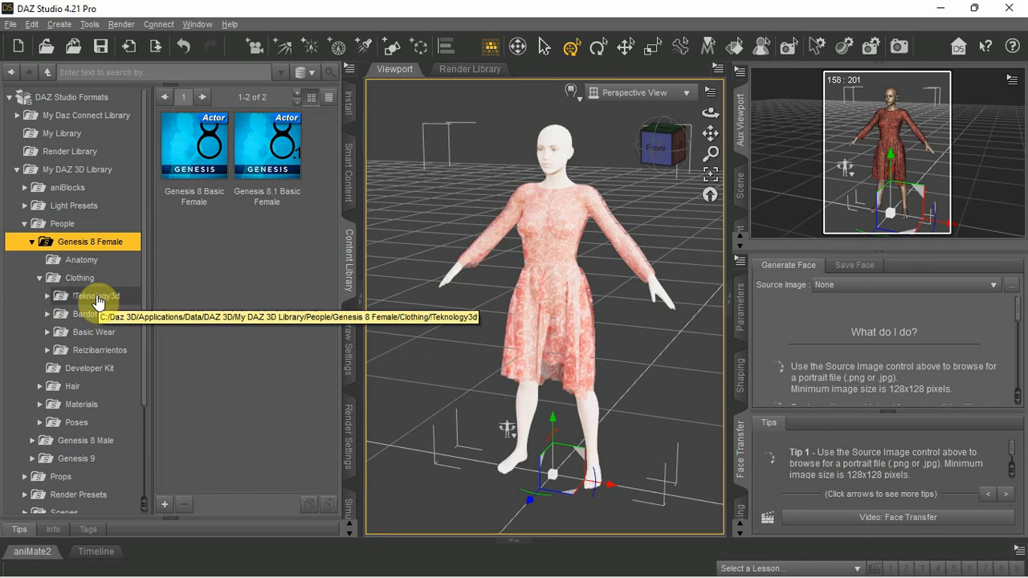
pyautogui.click(96, 298)
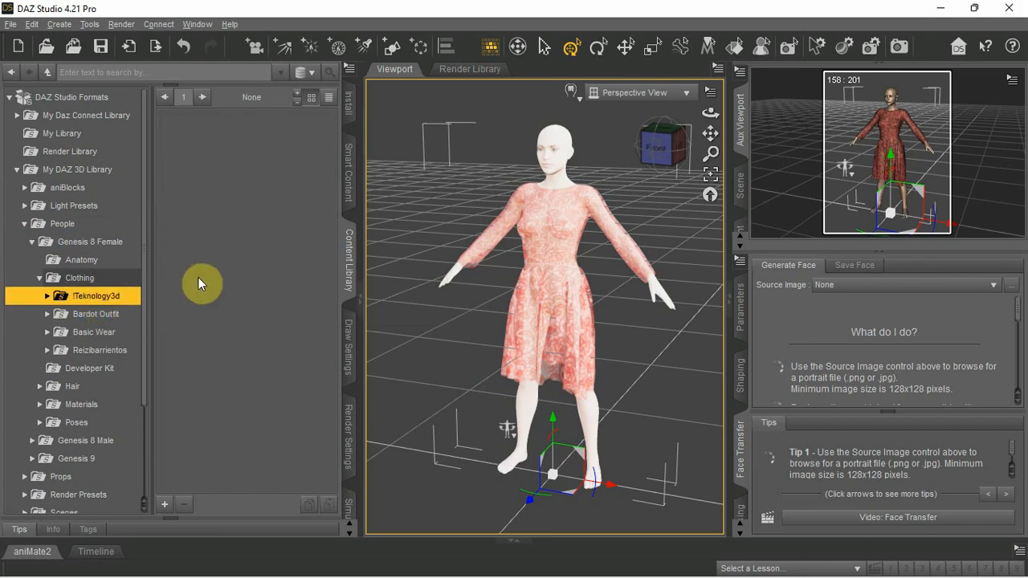
# Step: Minimize DAZ Studio, check the clothing folder's name under Content, People, Genesis 8 Female, Clothing in everyday g8.zip, and close the window
pyautogui.click(941, 8)
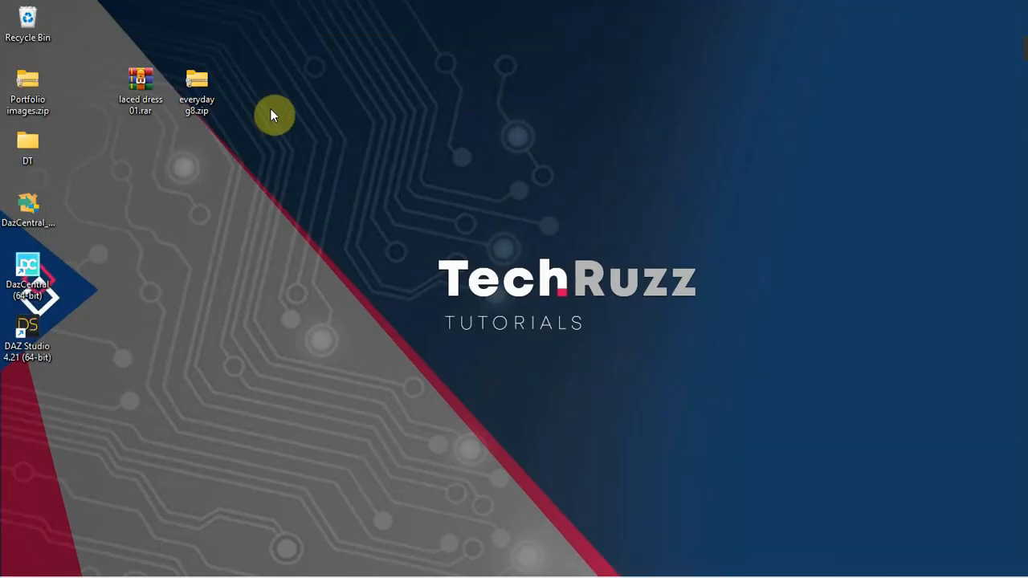
pyautogui.doubleClick(205, 88)
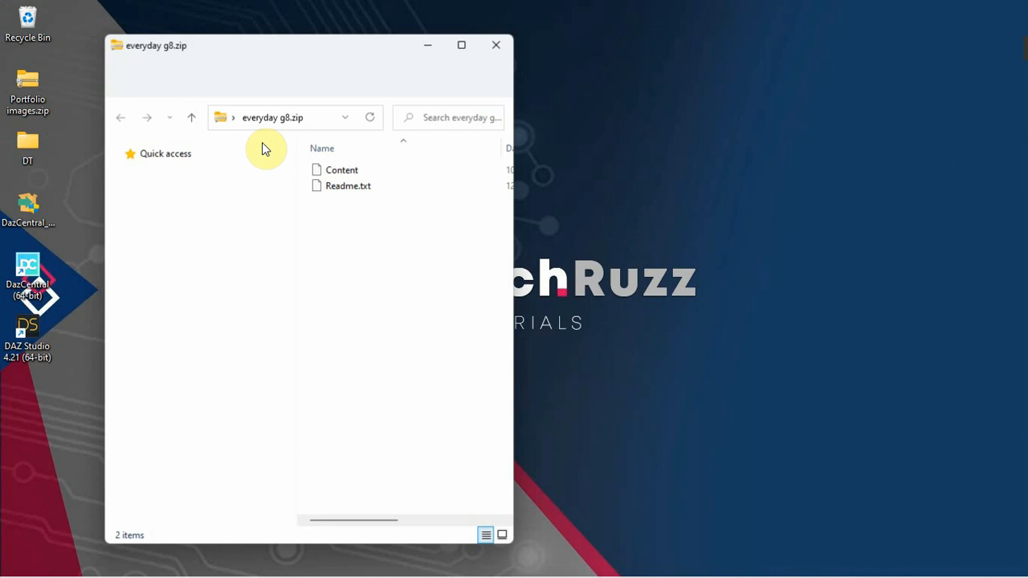
pyautogui.doubleClick(354, 171)
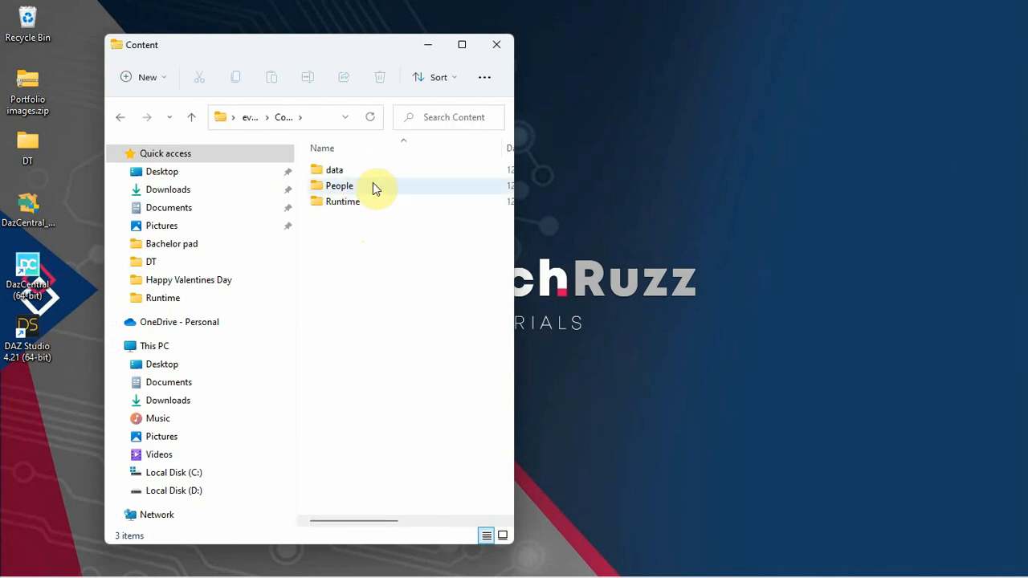
pyautogui.doubleClick(371, 184)
pyautogui.doubleClick(362, 178)
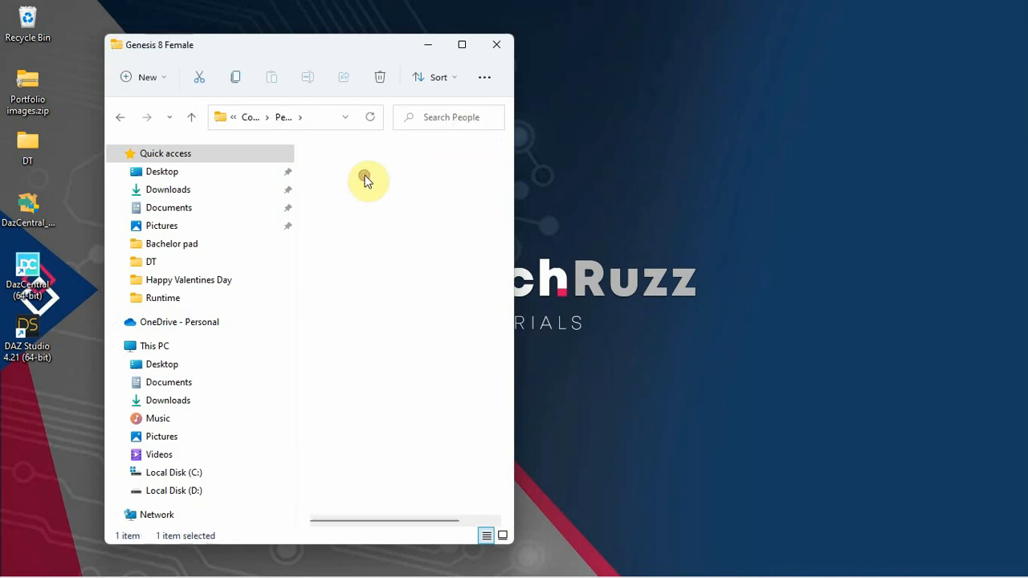
pyautogui.click(347, 172)
pyautogui.doubleClick(347, 172)
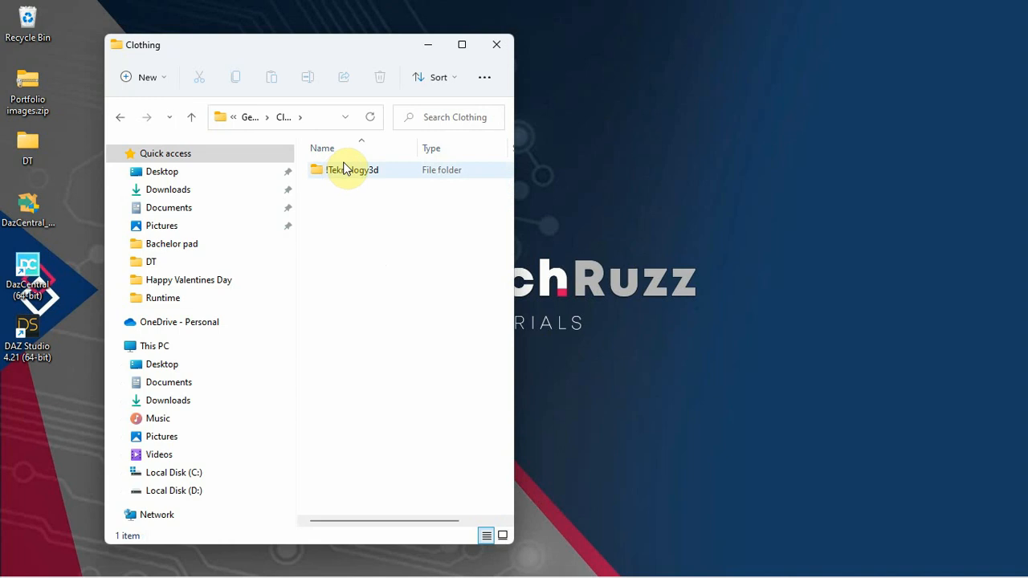
pyautogui.click(374, 171)
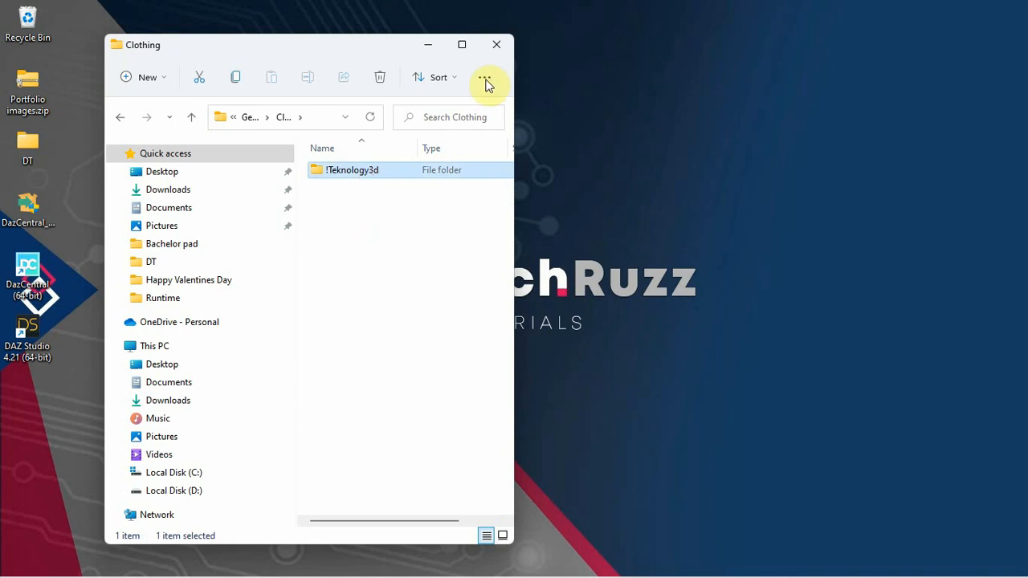
pyautogui.click(499, 45)
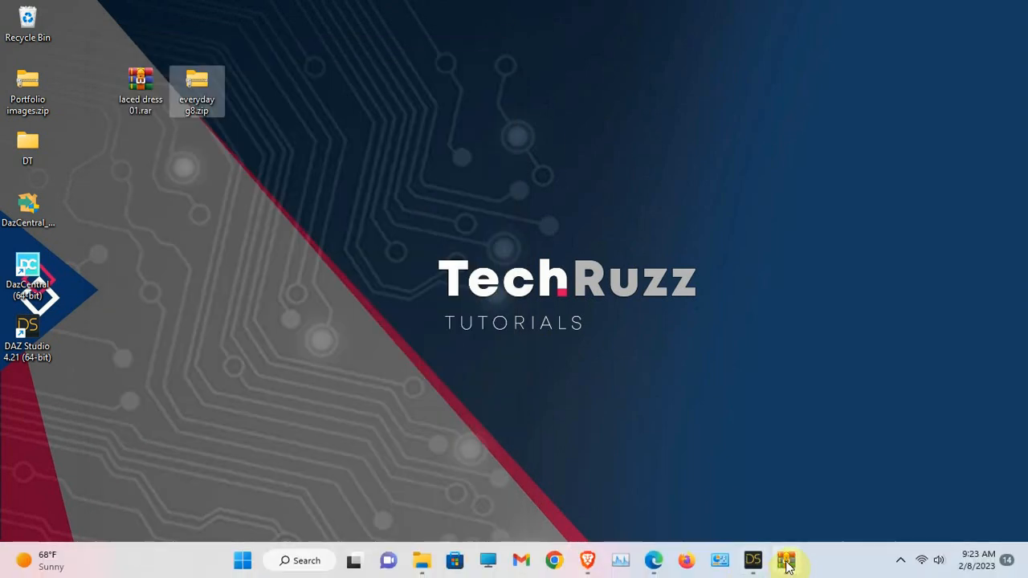
# Step: Switch back to DAZ Studio and undo applying the laced dress to the figure
pyautogui.click(753, 560)
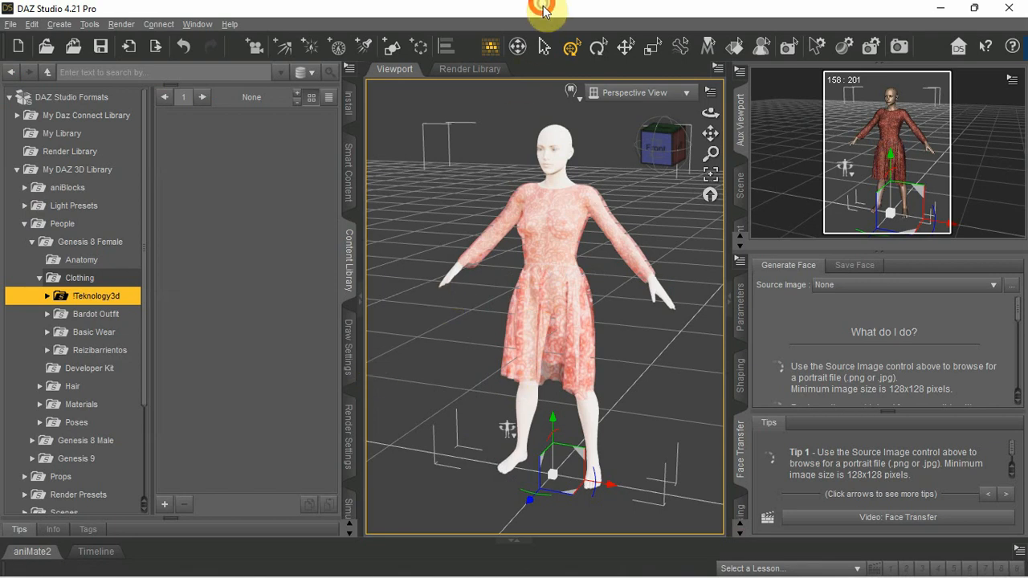
pyautogui.hotkey('ctrl', 'z')
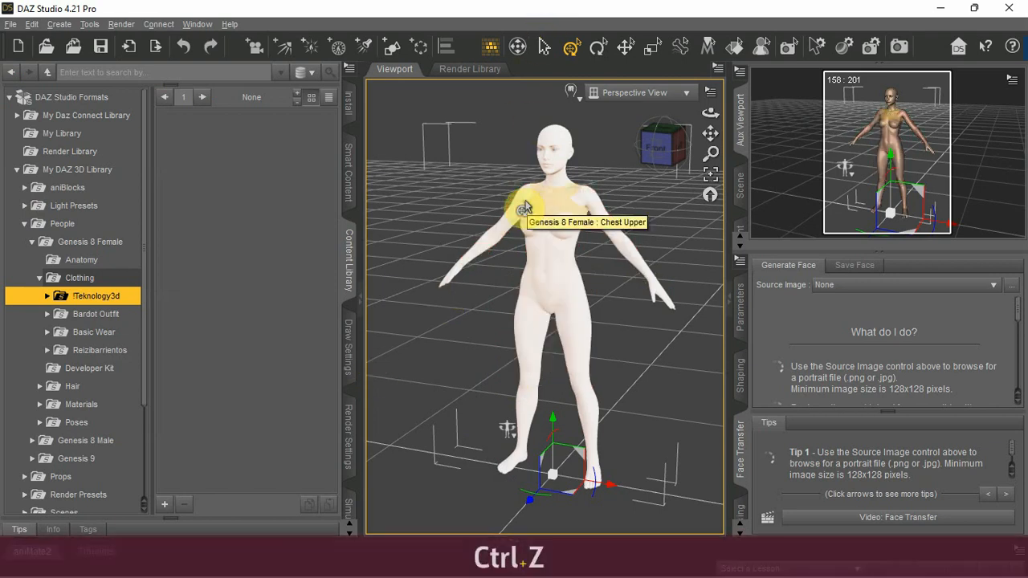
# Step: Expand !Teknology3d, open its Everyday subfolder, and apply the Everyday genesis outfit to the Genesis 8 female figure
pyautogui.click(47, 297)
pyautogui.click(107, 316)
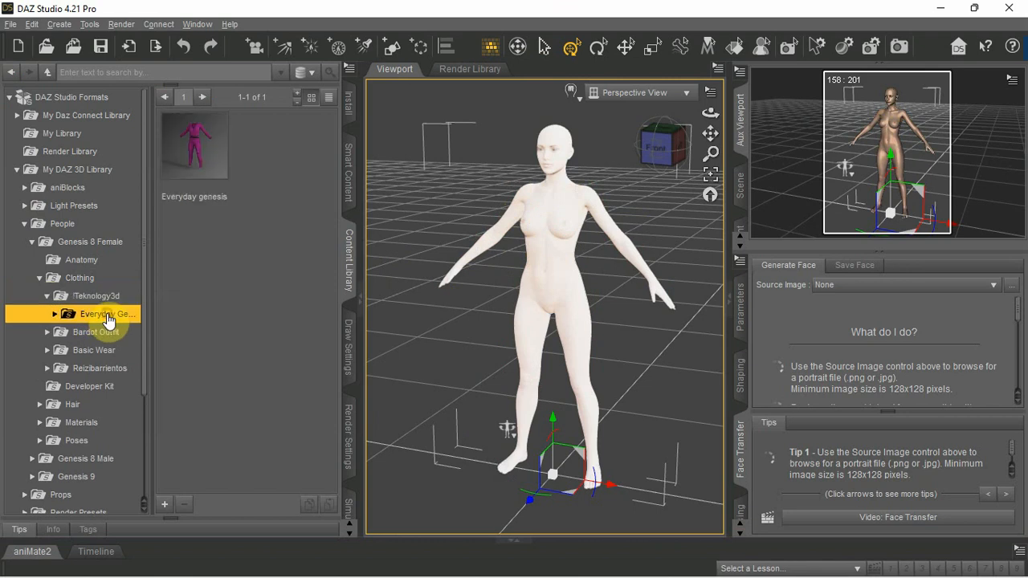
pyautogui.doubleClick(210, 151)
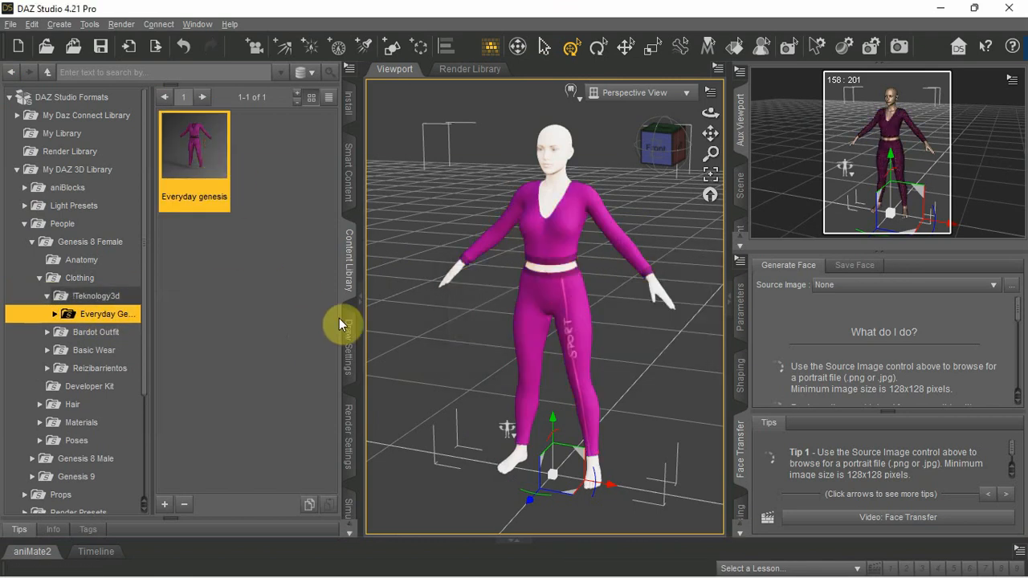